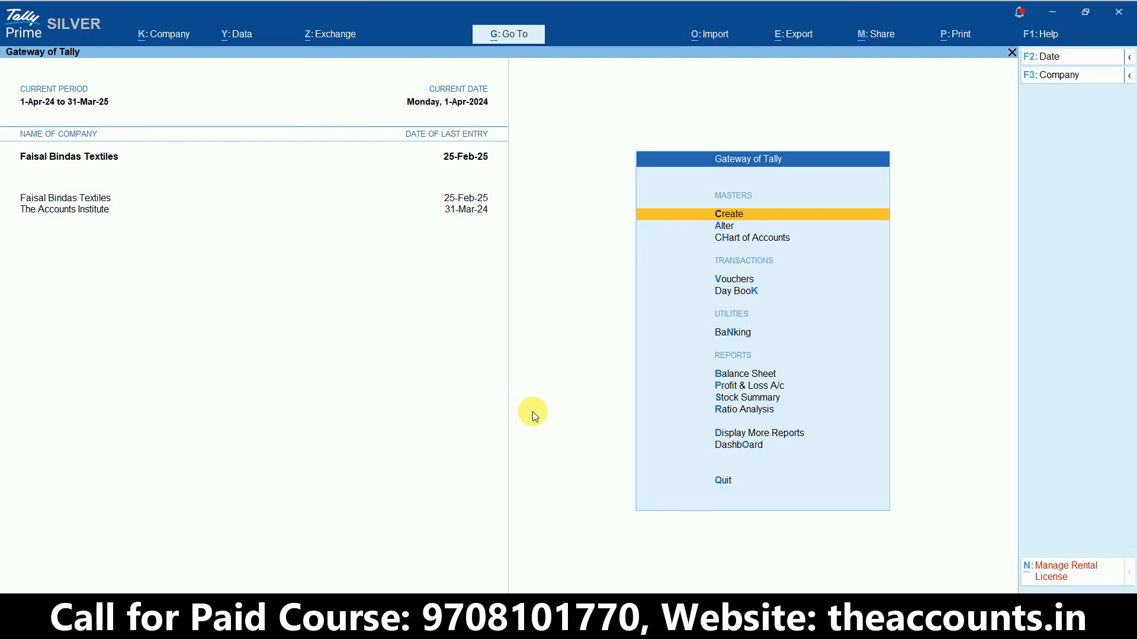
# Start a new voucher of the Sales type in voucher entry
pyautogui.click(735, 281)
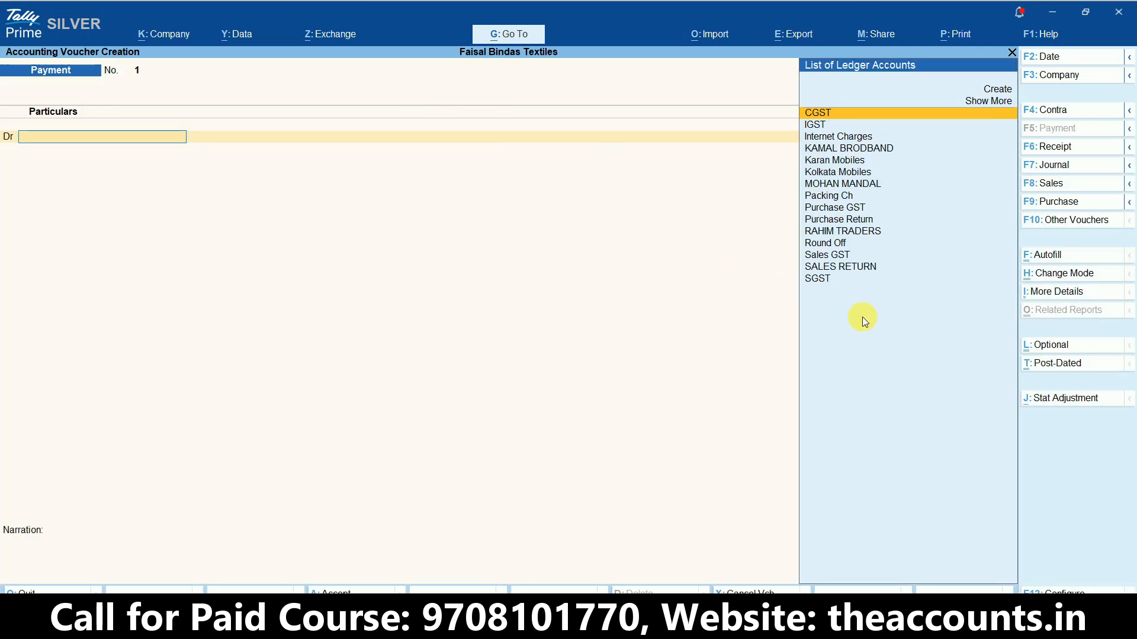
pyautogui.click(1058, 186)
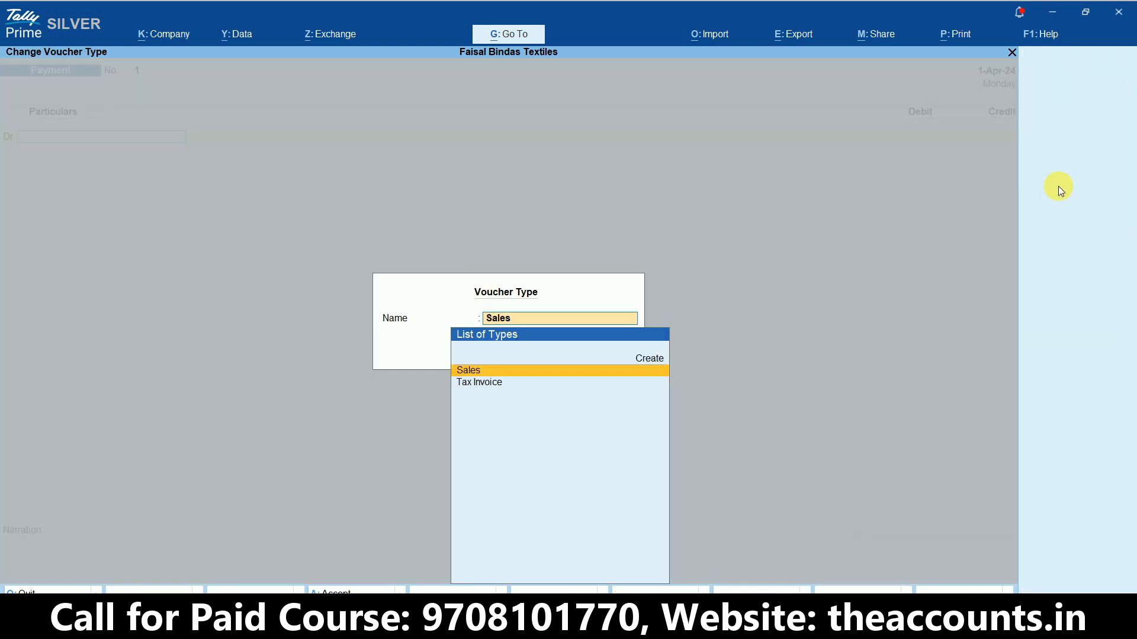
pyautogui.click(487, 374)
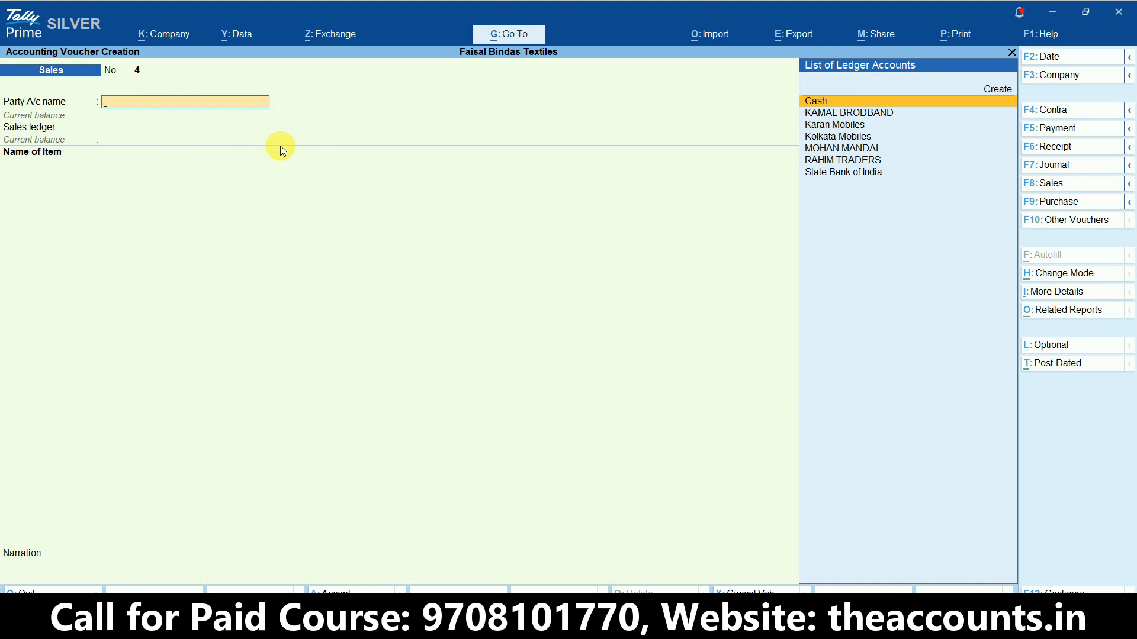
# Enable the discount column and the separate actual and billed quantity columns in invoices for Faisal Bindas Textiles
pyautogui.click(154, 36)
pyautogui.click(181, 245)
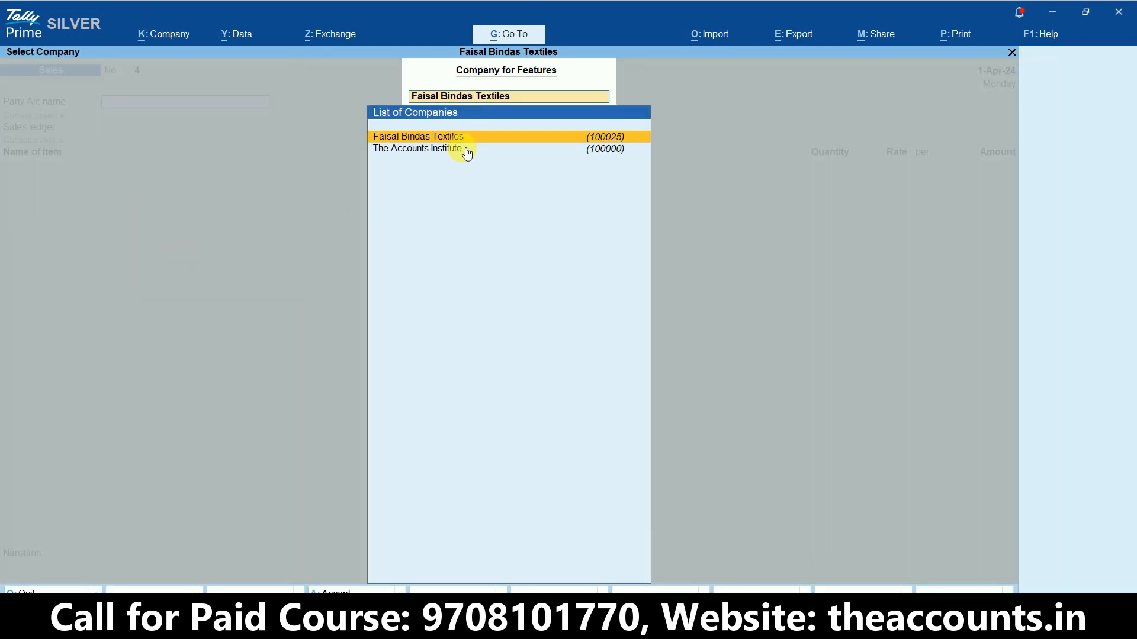
pyautogui.click(465, 139)
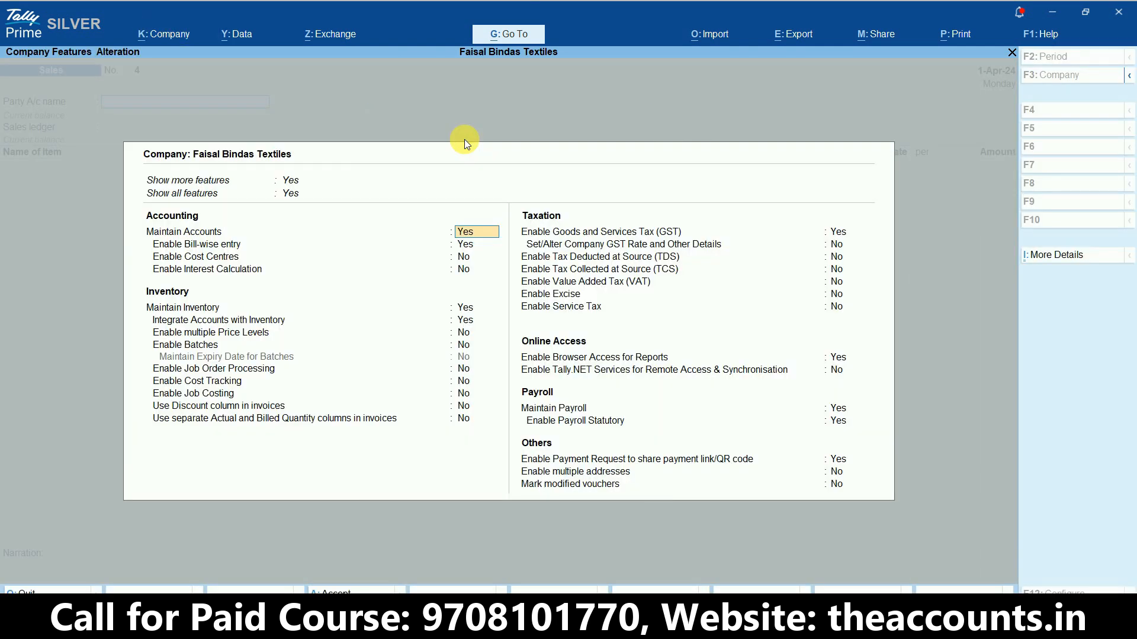
pyautogui.click(298, 409)
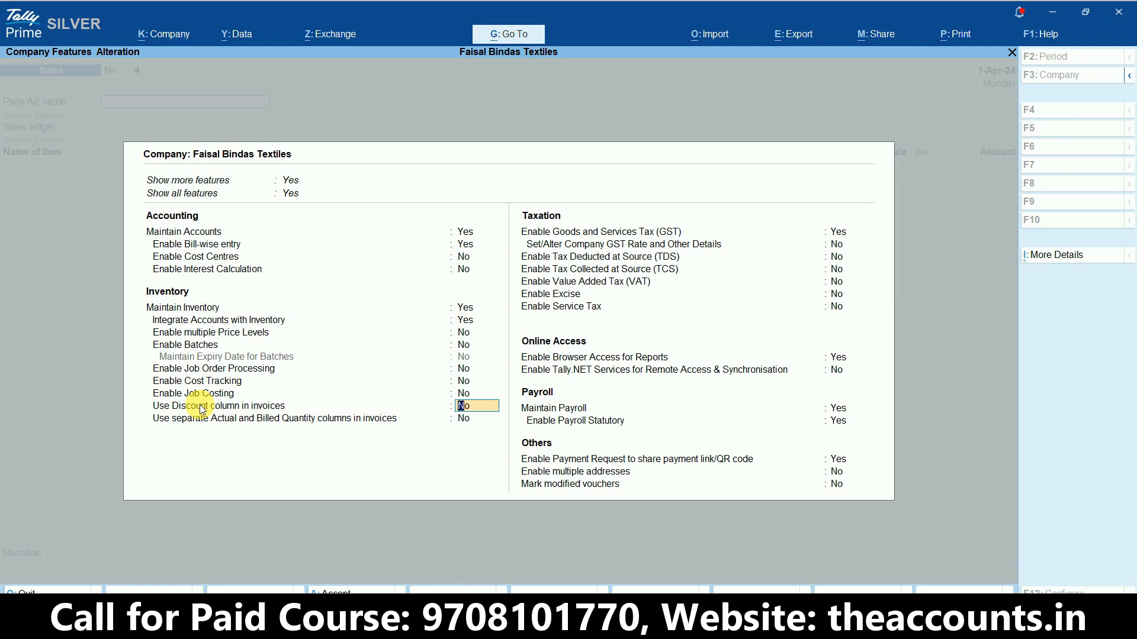
pyautogui.write('yy')
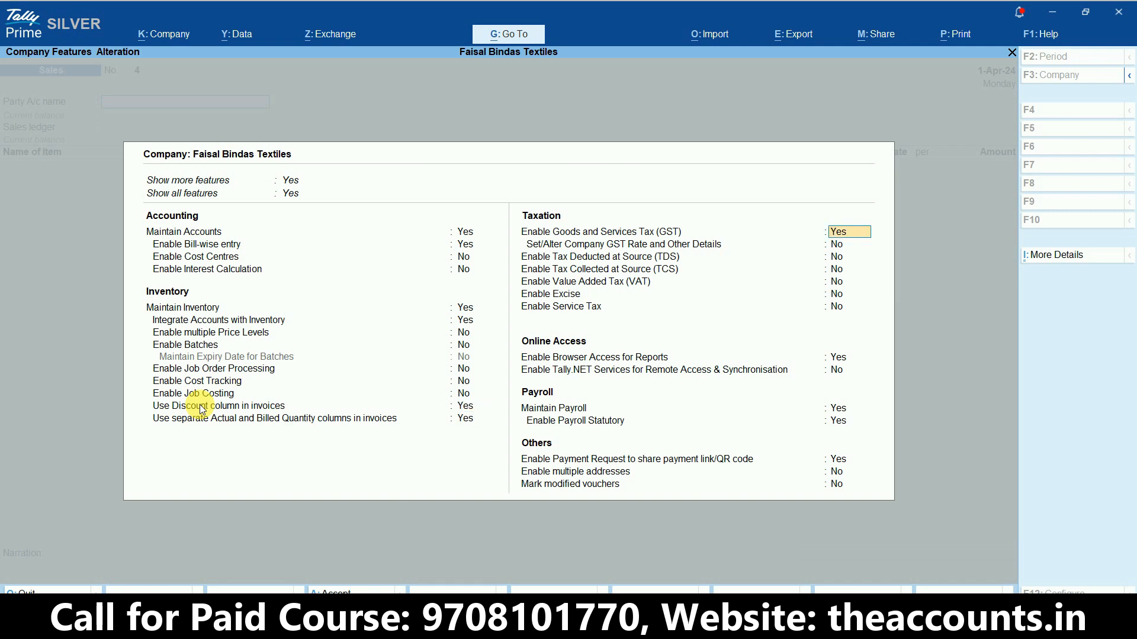
pyautogui.press('F3')
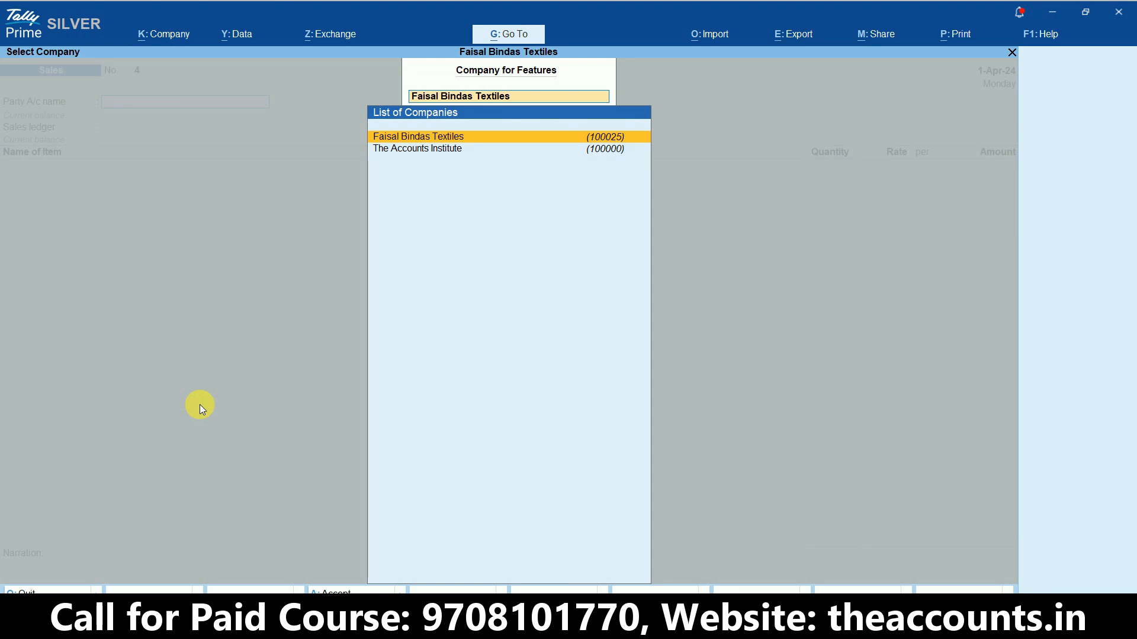
pyautogui.press('Escape')
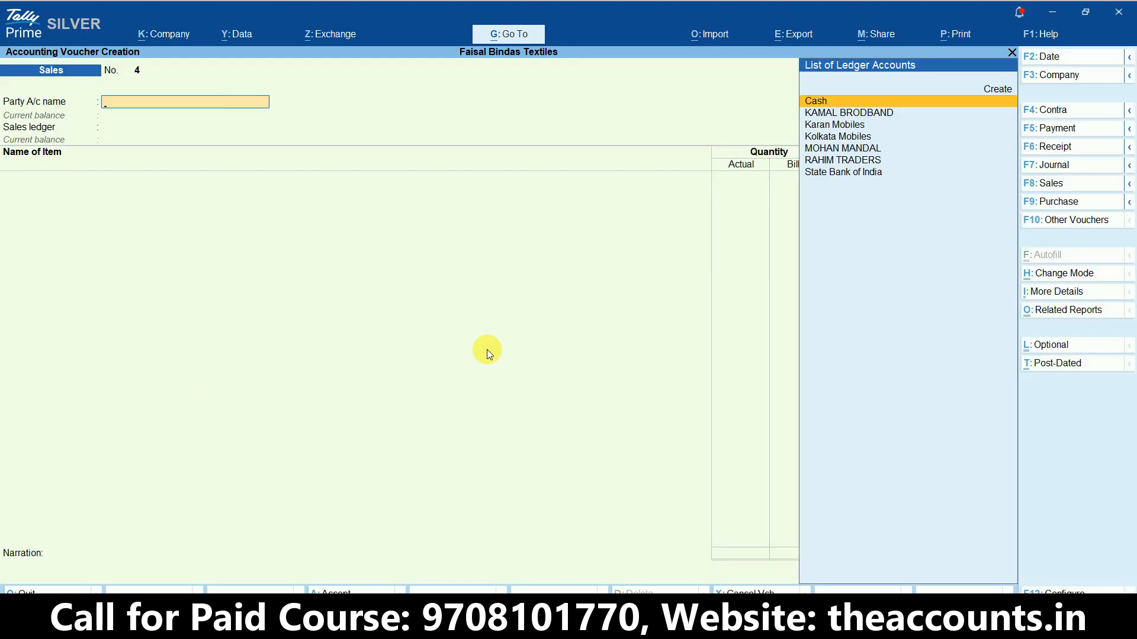
# Date the sales voucher 26-Feb-25 and set Cash as the party account, accepting the default dispatch and party details
pyautogui.click(1062, 56)
pyautogui.write('26-3')
pyautogui.press('Return')
pyautogui.write('Cash')
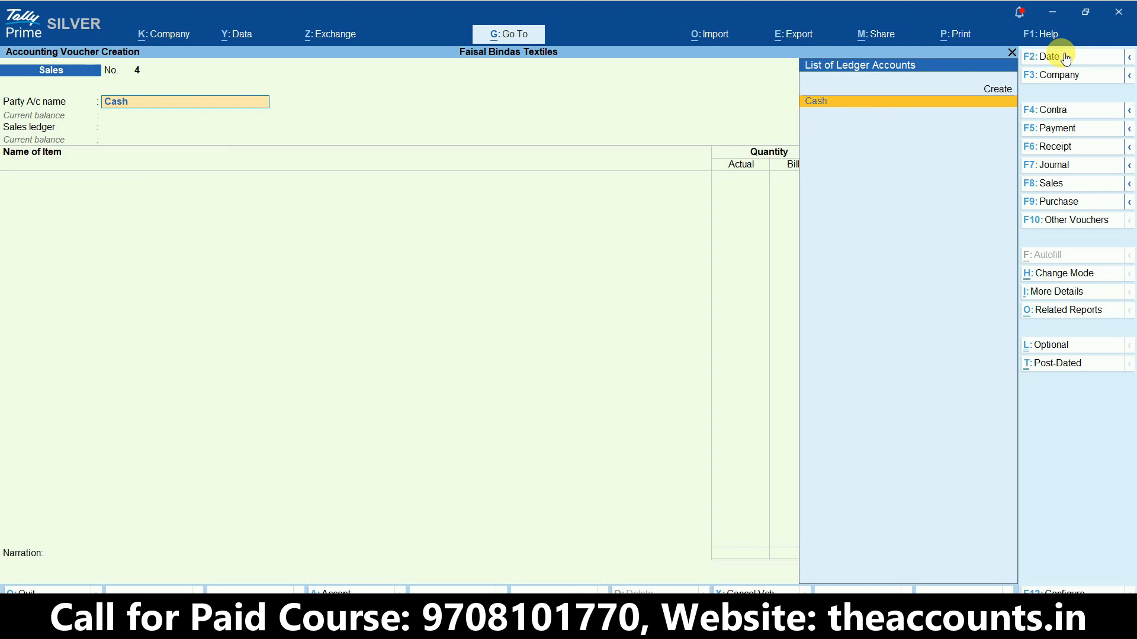
pyautogui.press('Return')
pyautogui.hotkey('ctrl', 'a')
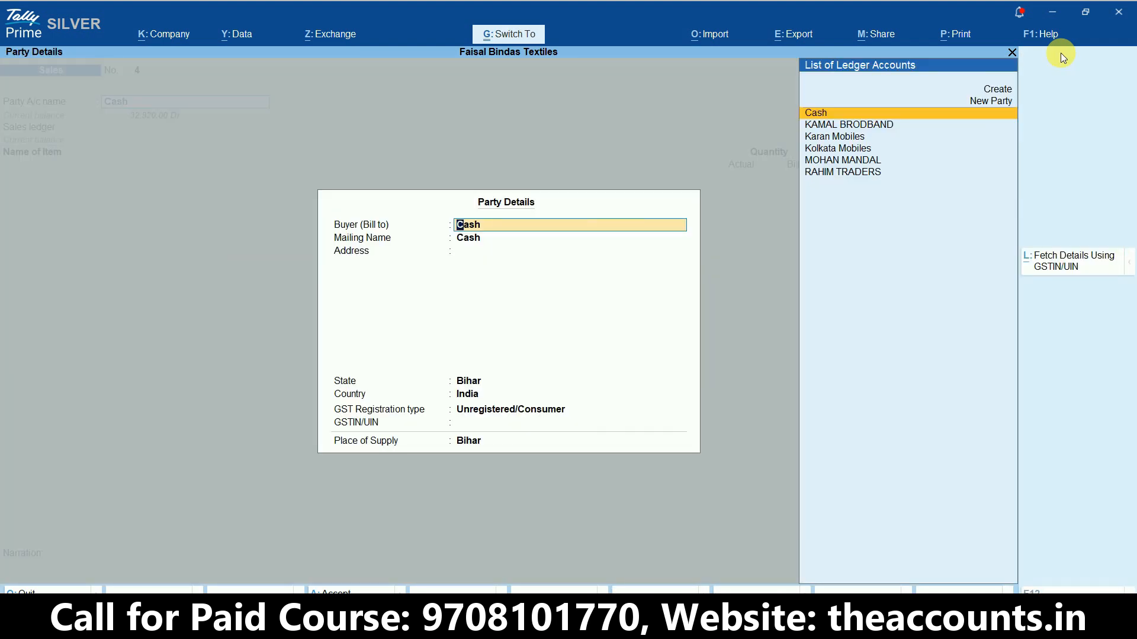
pyautogui.hotkey('ctrl', 'a')
# Choose Sales GST as the sales ledger and add MI3S as the voucher's item
pyautogui.press('Return')
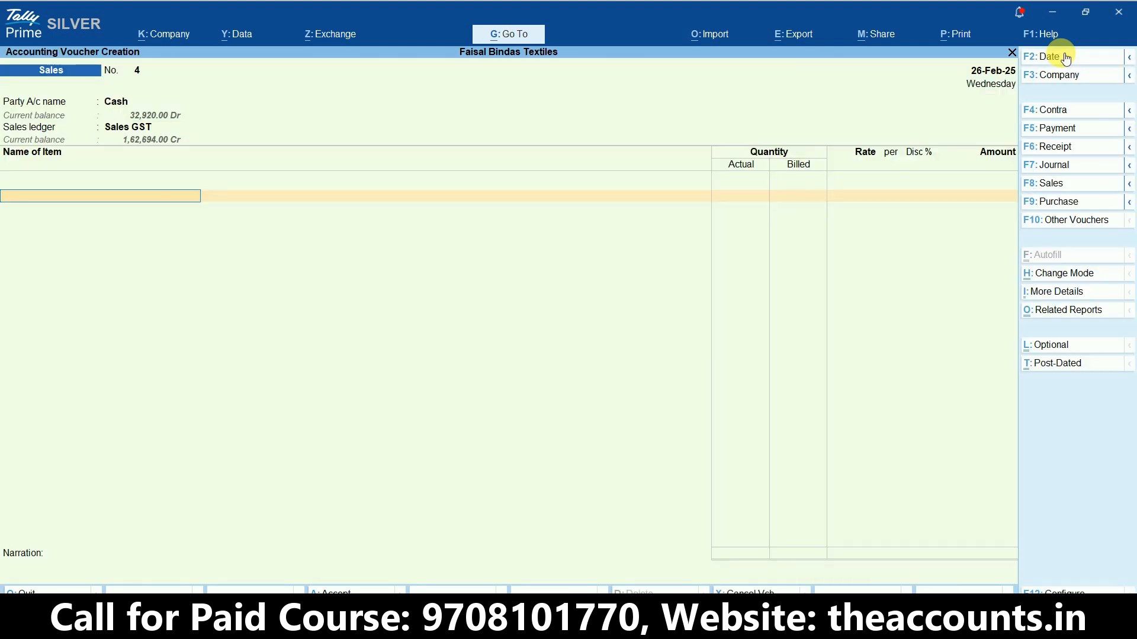
pyautogui.press('Down')
pyautogui.press('Return')
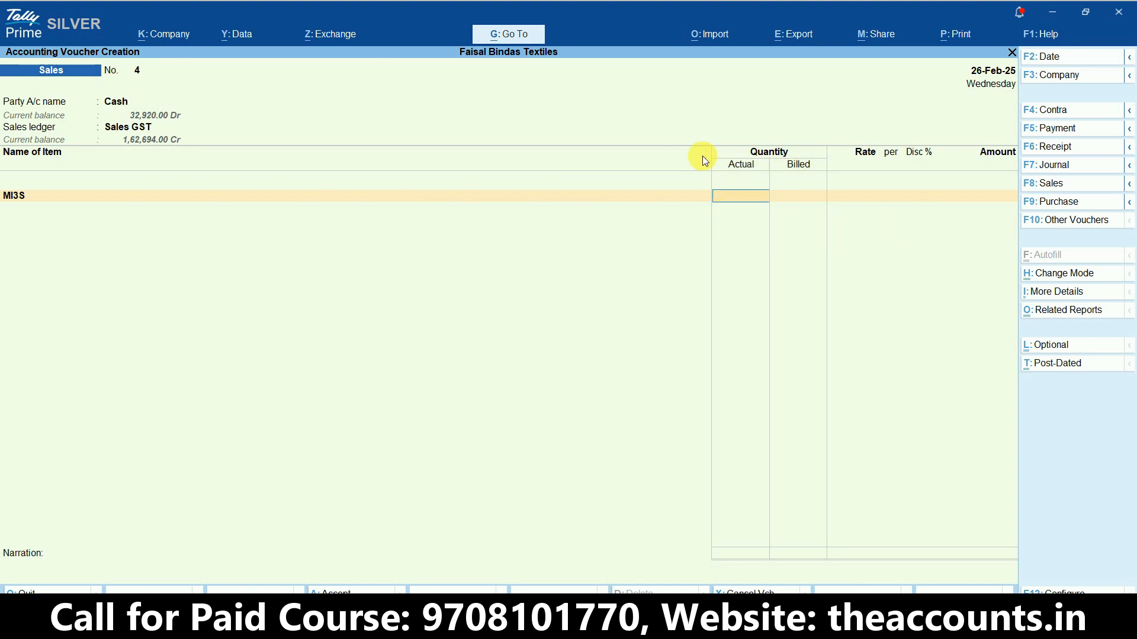
pyautogui.hotkey('ctrl', '1')
pyautogui.click(780, 171)
pyautogui.moveTo(759, 94)
pyautogui.mouseDown()
pyautogui.moveTo(888, 336)
pyautogui.moveTo(628, 49)
pyautogui.mouseUp()
pyautogui.moveTo(676, 125)
pyautogui.mouseDown()
pyautogui.moveTo(649, 189)
pyautogui.moveTo(740, 153)
pyautogui.moveTo(690, 118)
pyautogui.moveTo(661, 121)
pyautogui.mouseUp()
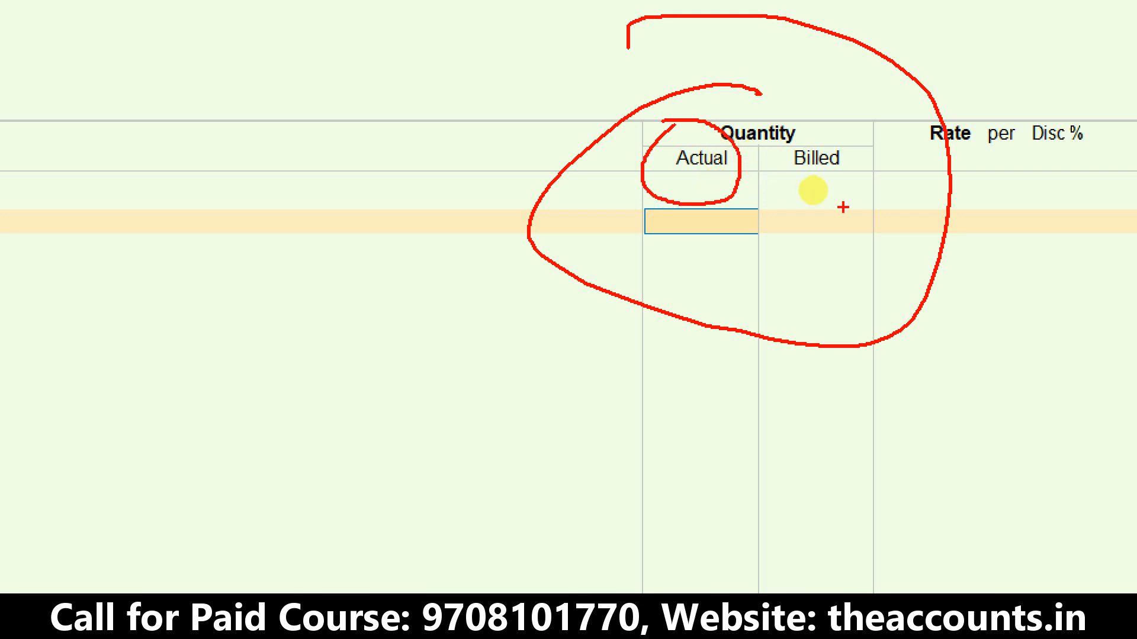
pyautogui.moveTo(841, 140)
pyautogui.mouseDown()
pyautogui.moveTo(779, 169)
pyautogui.moveTo(870, 156)
pyautogui.moveTo(837, 128)
pyautogui.mouseUp()
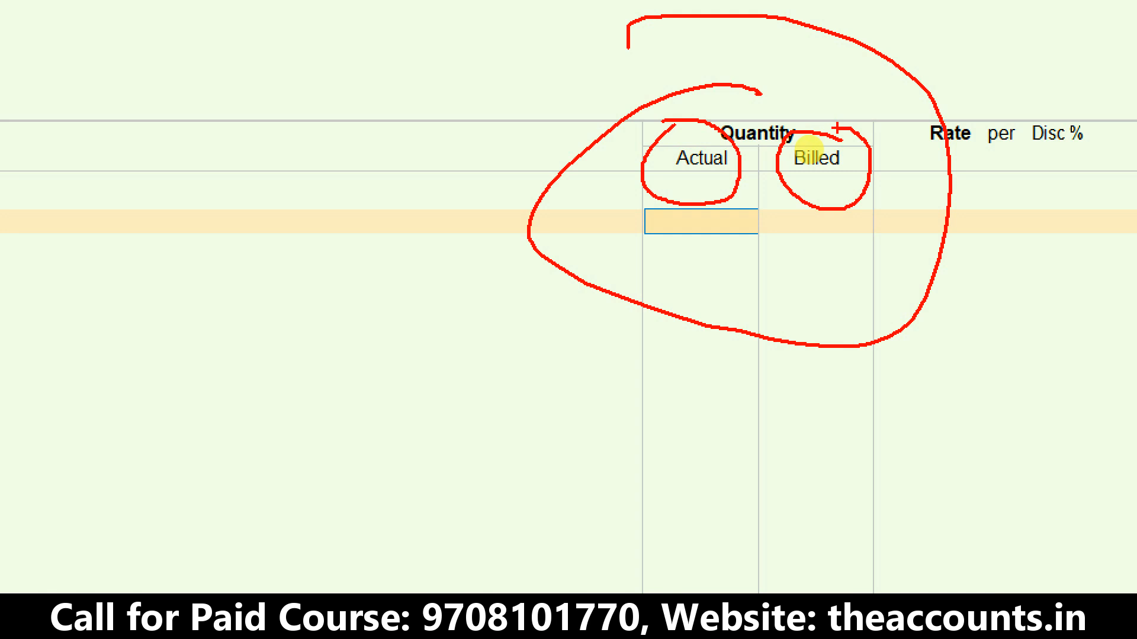
pyautogui.moveTo(823, 188)
pyautogui.mouseDown()
pyautogui.moveTo(832, 196)
pyautogui.moveTo(788, 204)
pyautogui.mouseUp()
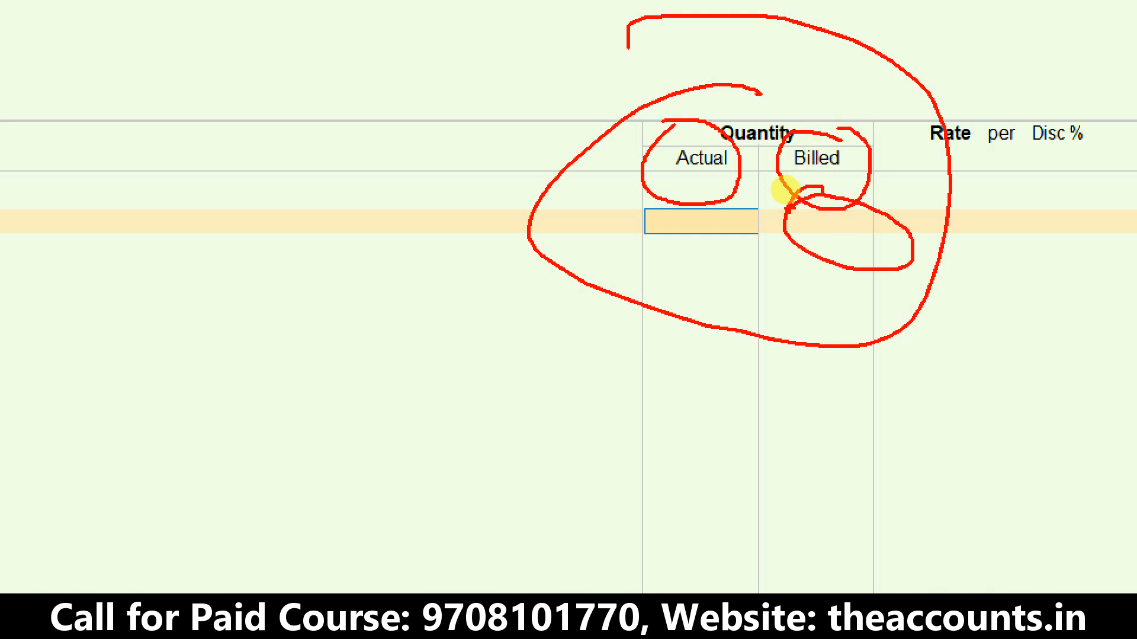
pyautogui.press('Escape')
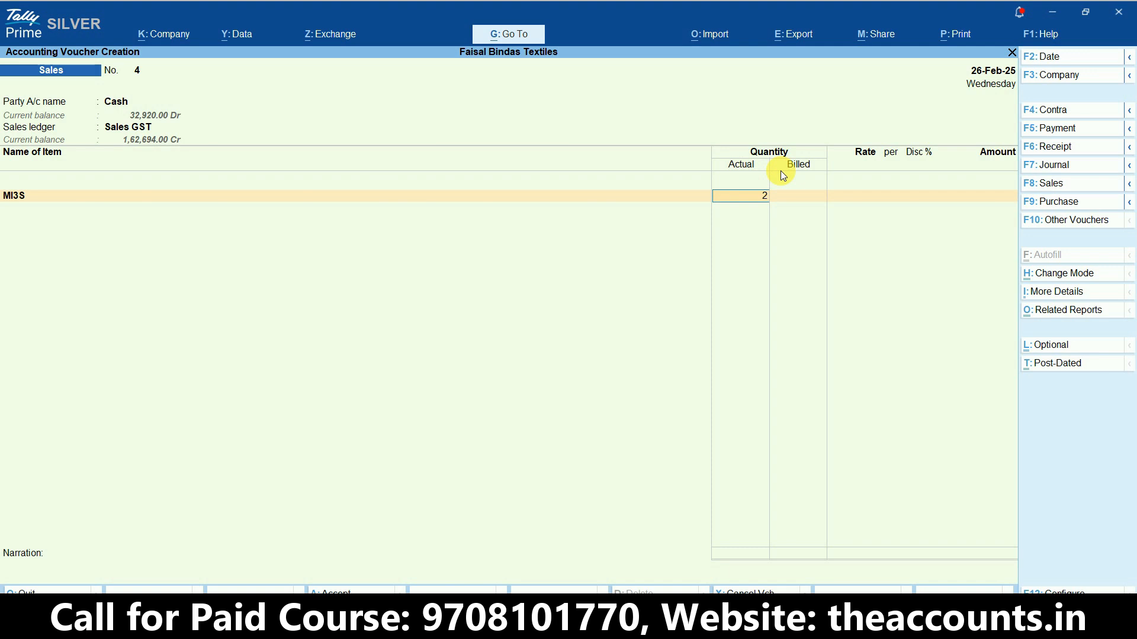
# Enter an actual quantity of 2 and a billed quantity of 1 for MI3S
pyautogui.write('2')
pyautogui.press('Return')
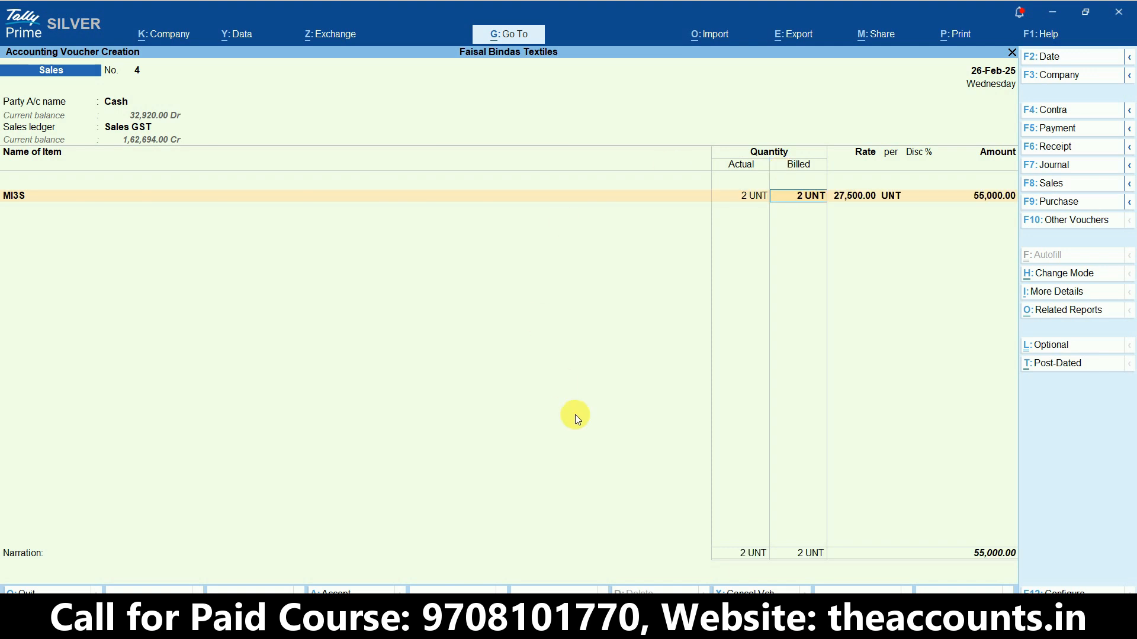
pyautogui.write('1')
pyautogui.press('Return')
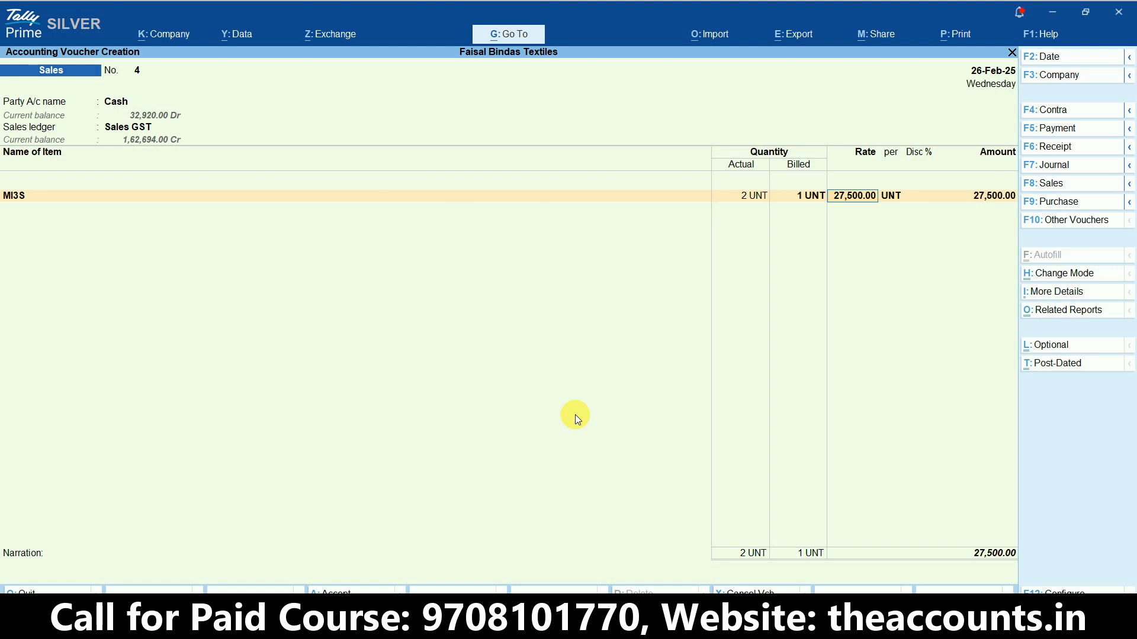
pyautogui.press('ctrl')
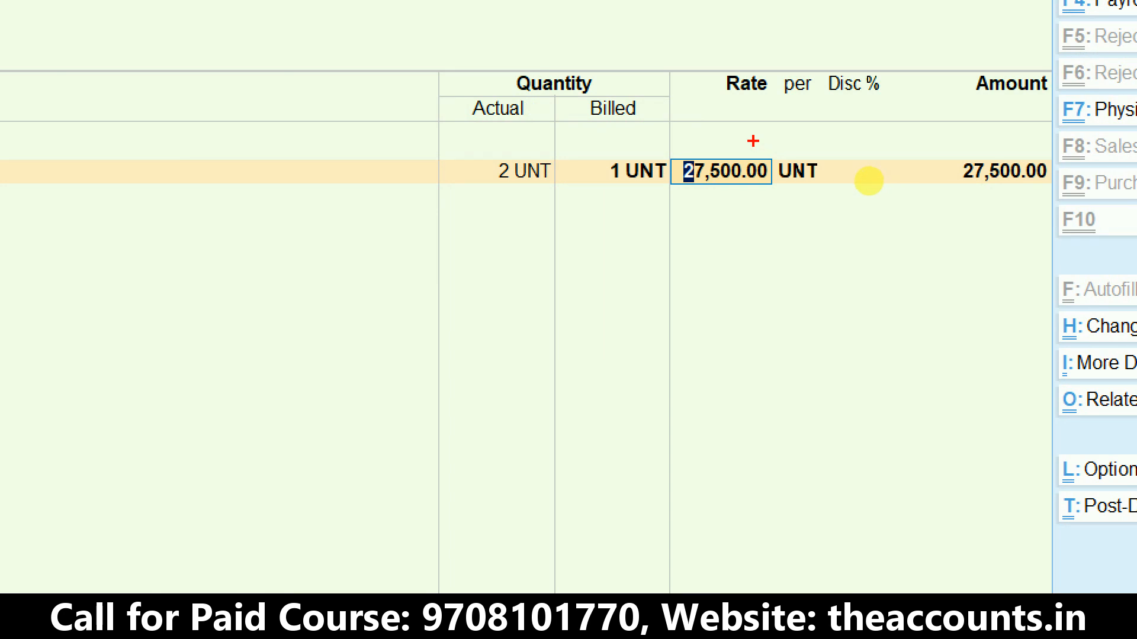
pyautogui.moveTo(806, 111); pyautogui.dragTo(777, 254)
pyautogui.moveTo(807, 111); pyautogui.dragTo(759, 253)
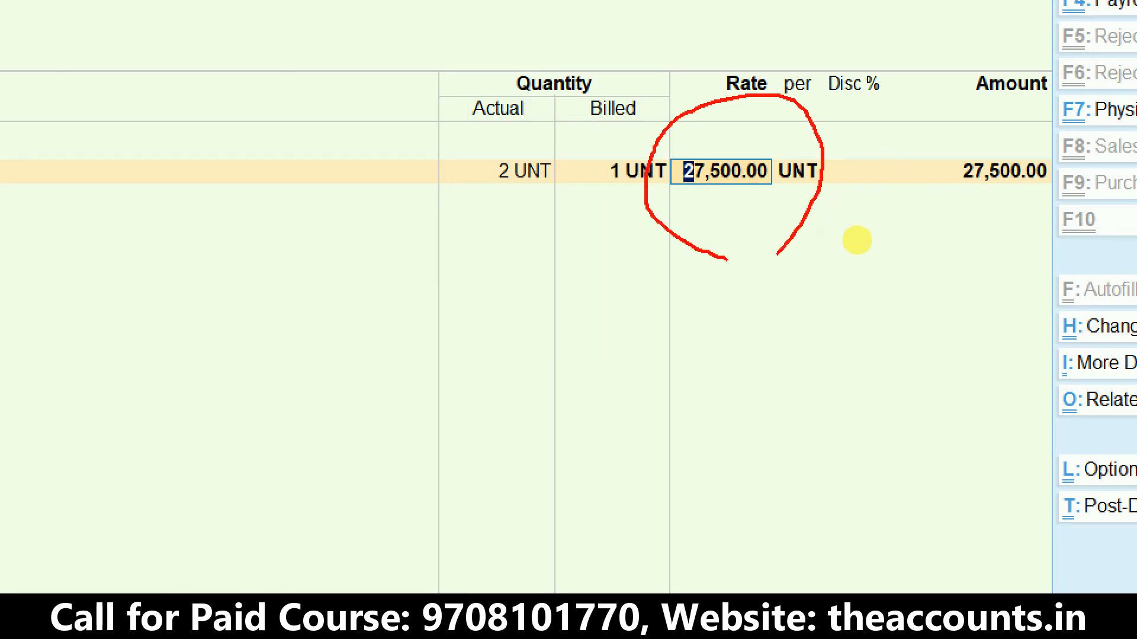
pyautogui.moveTo(967, 160)
pyautogui.mouseDown()
pyautogui.moveTo(1104, 113)
pyautogui.moveTo(925, 169)
pyautogui.mouseUp()
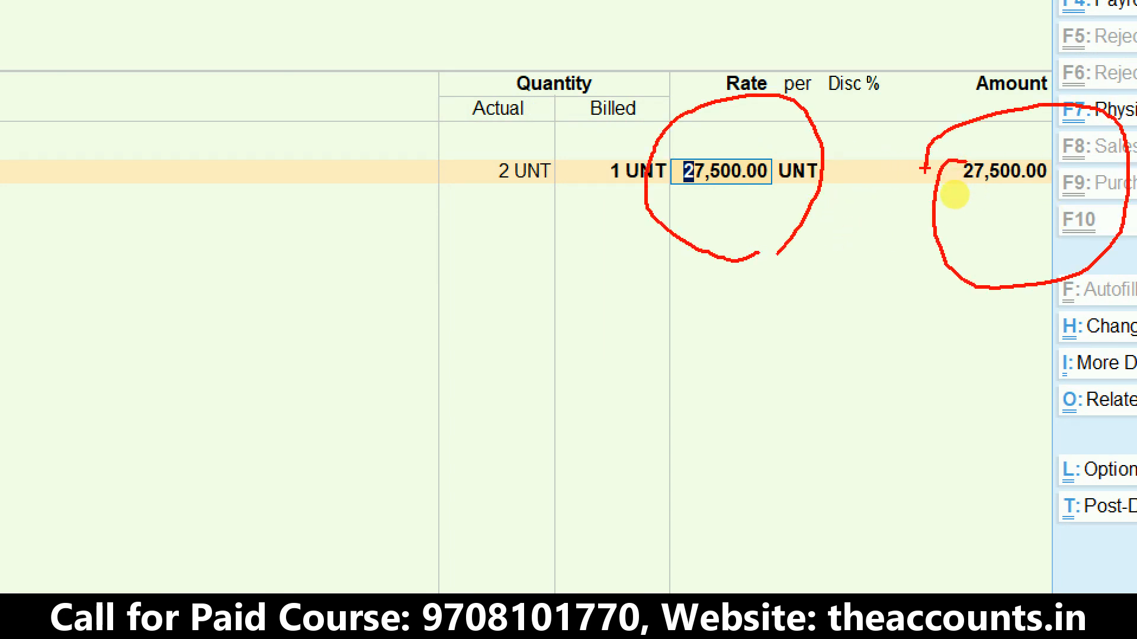
# Finish the MI3S line with its default rate and no discount, and add the SGST and CGST ledgers below it
pyautogui.press('Return')
pyautogui.press('Return')
pyautogui.press('Return')
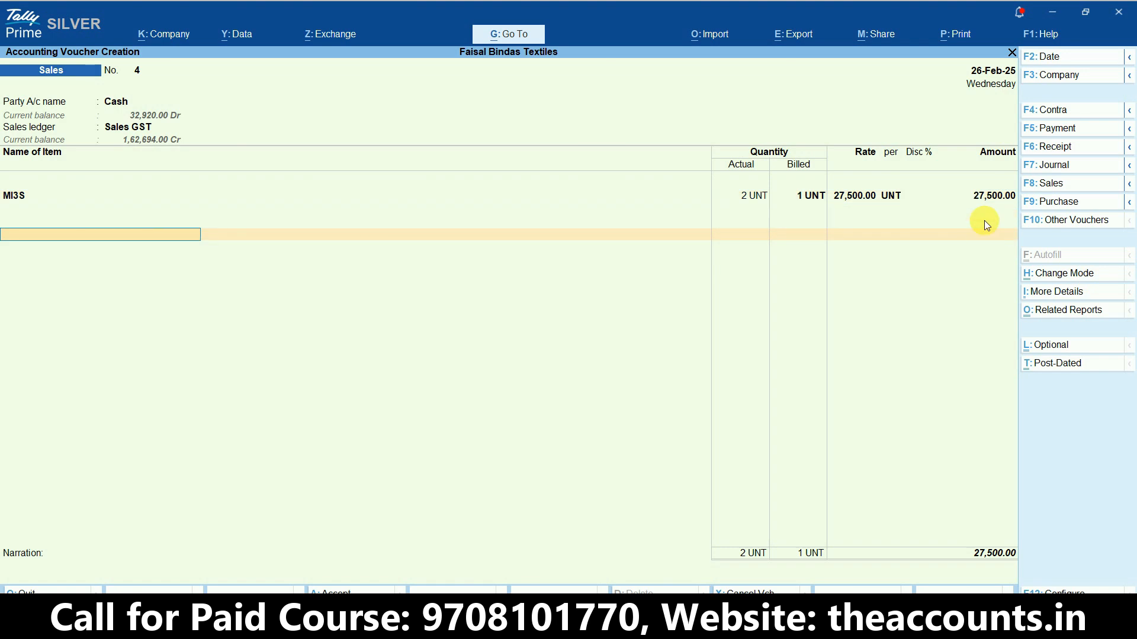
pyautogui.write('sgs')
pyautogui.press('Return')
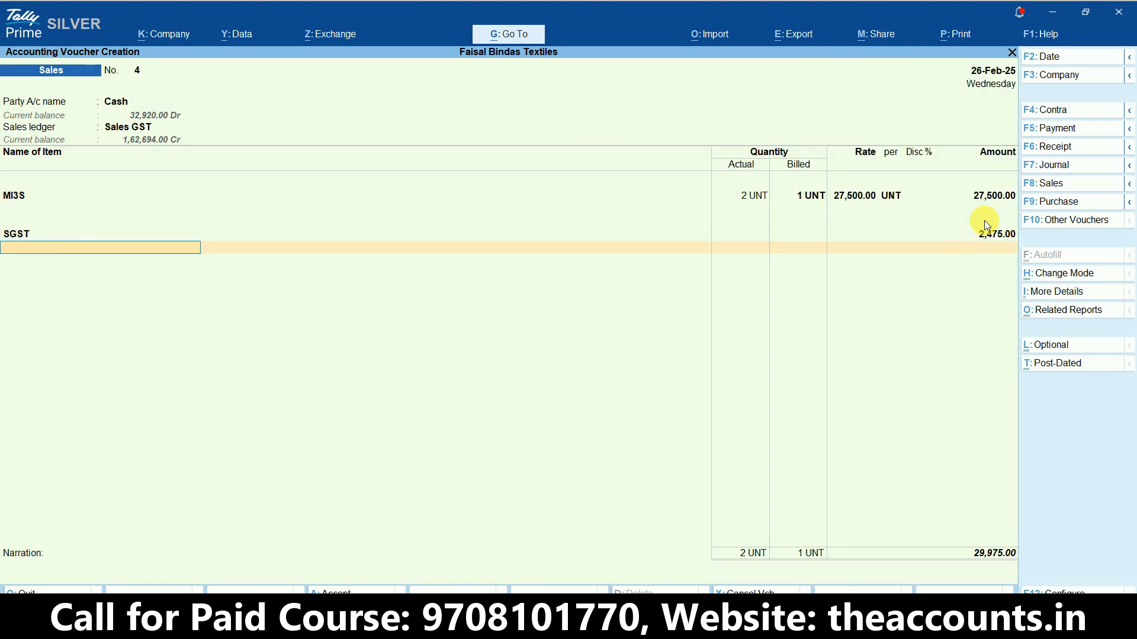
pyautogui.write('c')
pyautogui.press('Return')
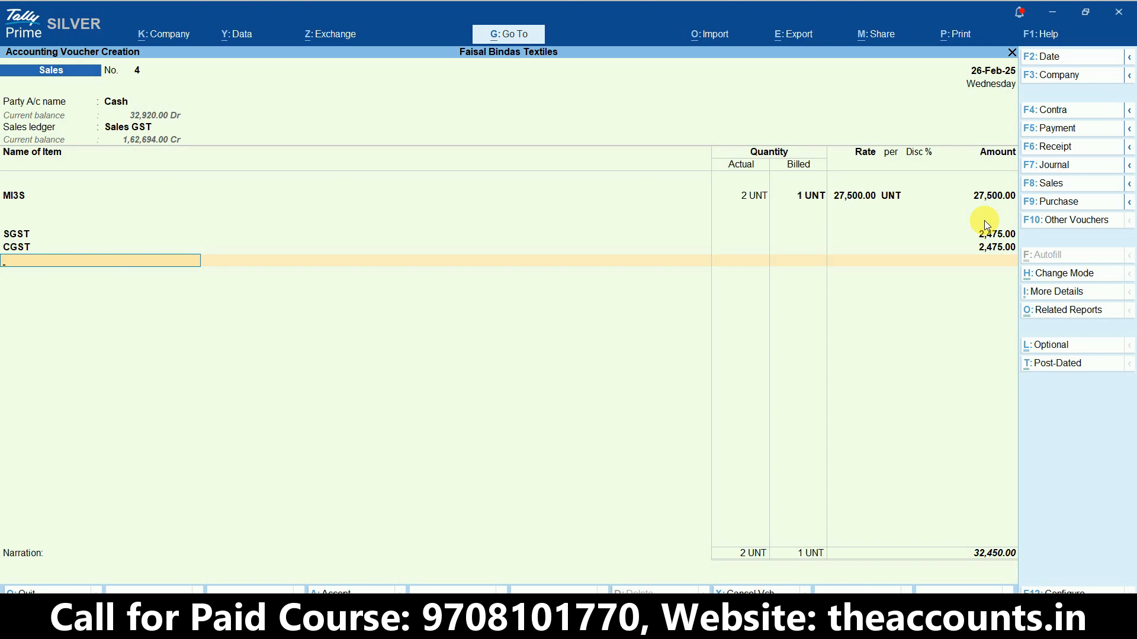
# Save the cash sales voucher and return to the Gateway of Tally
pyautogui.press('Return')
pyautogui.press('Return')
pyautogui.press('Return')
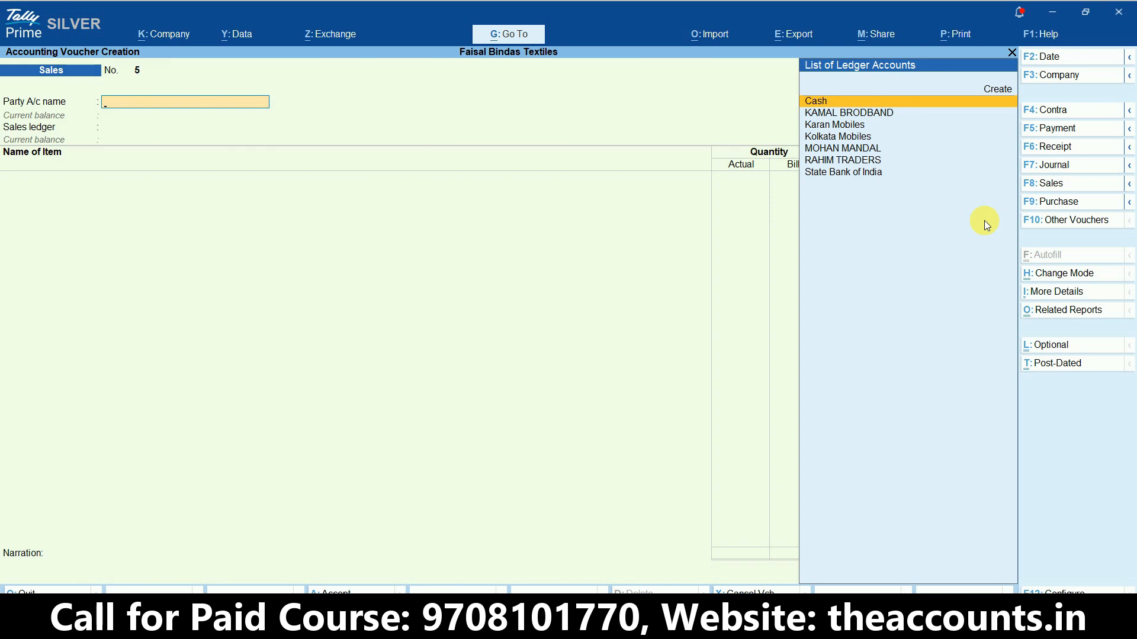
pyautogui.press('Escape')
pyautogui.press('Escape')
pyautogui.press('Escape')
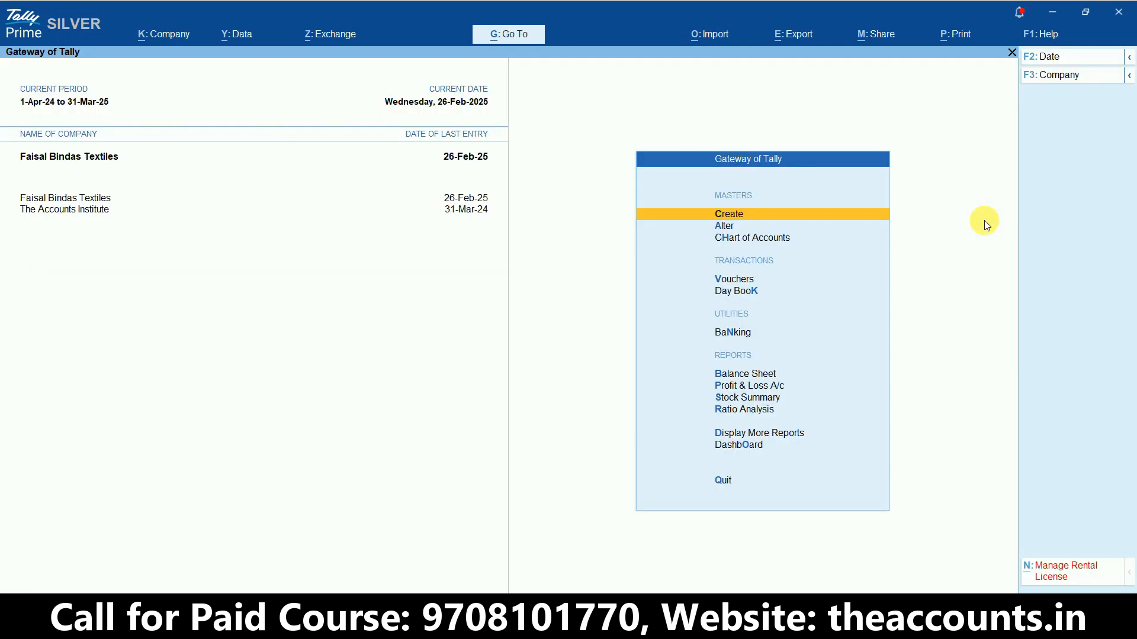
# Drill down from the Profit & Loss A/c to the Sales GST ledger vouchers for February 2025 and find sales voucher 4
pyautogui.press('p')
pyautogui.hotkey('alt', 'F5')
pyautogui.press('Right')
pyautogui.press('Down')
pyautogui.press('Down')
pyautogui.press('Up')
pyautogui.press('Return')
pyautogui.press('Return')
pyautogui.press('Down')
pyautogui.press('Down')
pyautogui.press('Down')
pyautogui.press('Down')
pyautogui.press('Down')
pyautogui.press('Down')
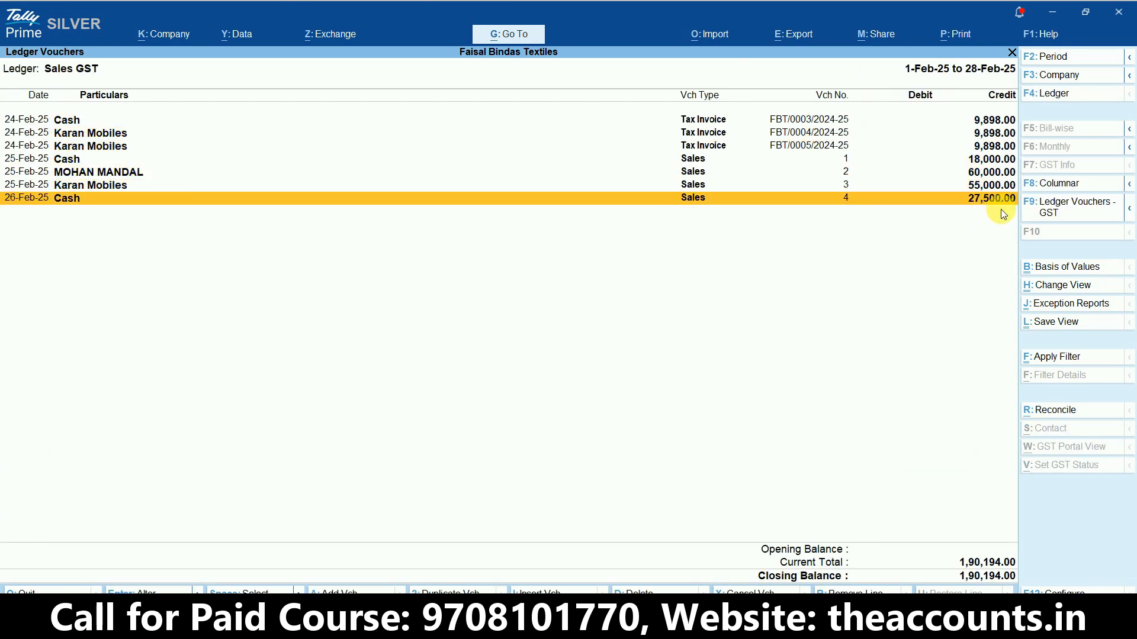
pyautogui.hotkey('ctrl', '1')
pyautogui.click(995, 209)
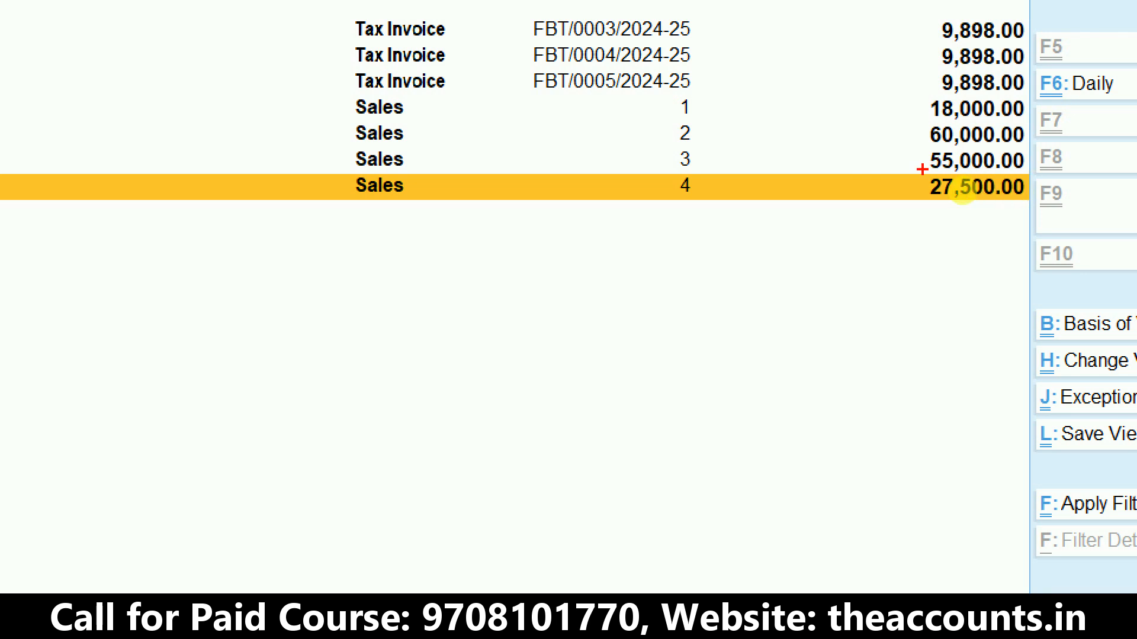
pyautogui.moveTo(1028, 179)
pyautogui.mouseDown()
pyautogui.moveTo(995, 156)
pyautogui.moveTo(1015, 181)
pyautogui.mouseUp()
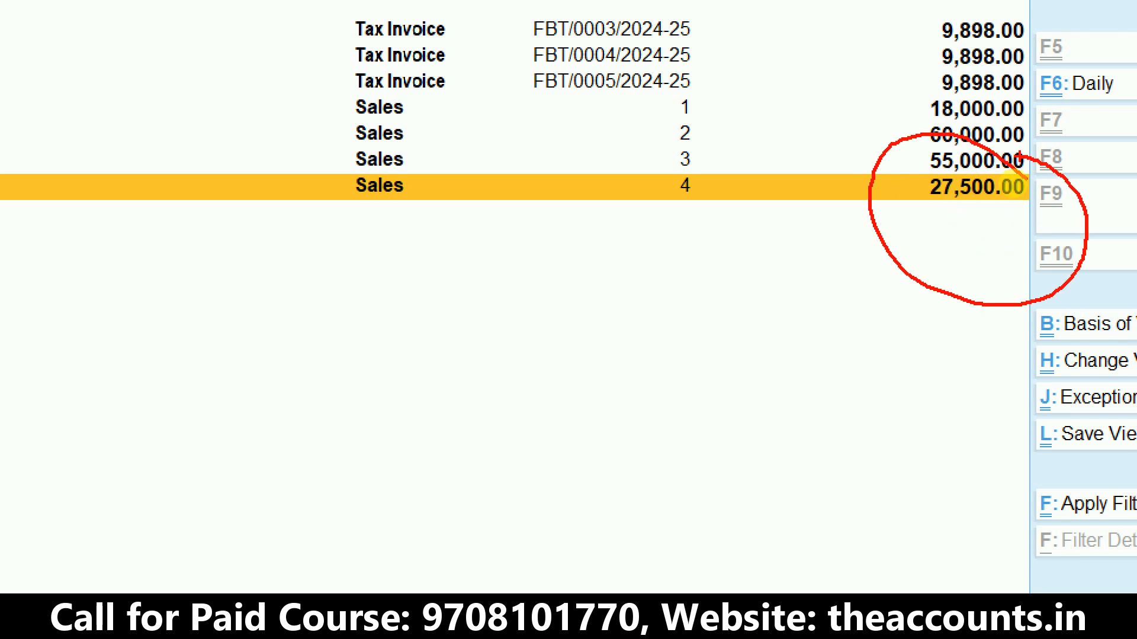
# Leave the ledger report and start a new sales voucher with Cash as the party account, accepting the default party details
pyautogui.press('Escape')
pyautogui.press('Escape')
pyautogui.press('Escape')
pyautogui.press('Escape')
pyautogui.press('Escape')
pyautogui.press('Escape')
pyautogui.press('Escape')
pyautogui.write('v')
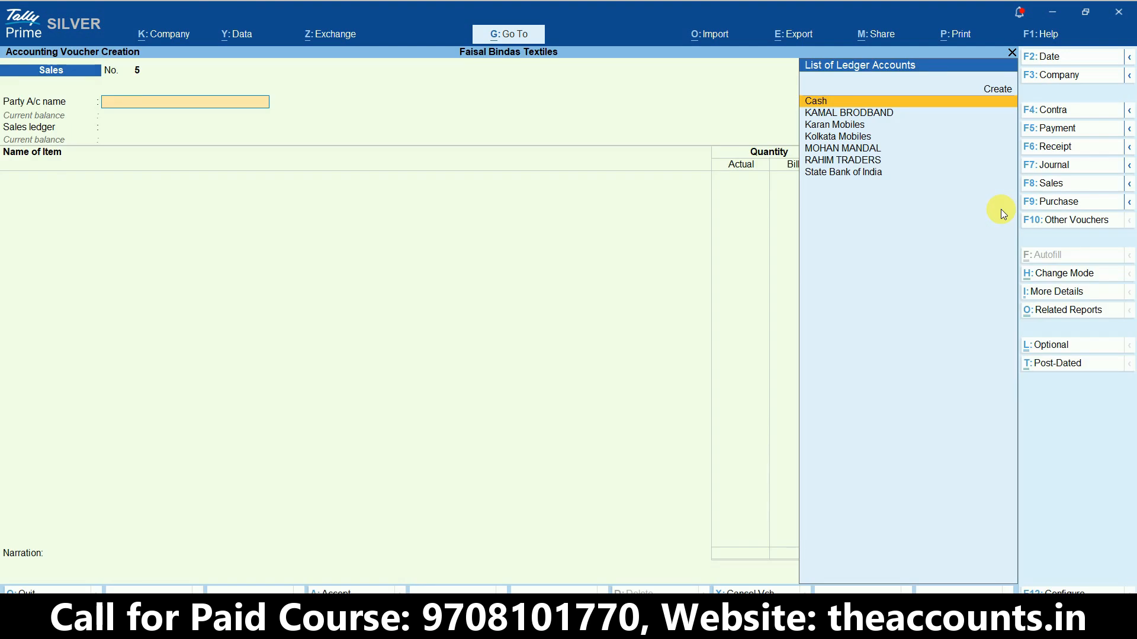
pyautogui.write('Cash')
pyautogui.press('Return')
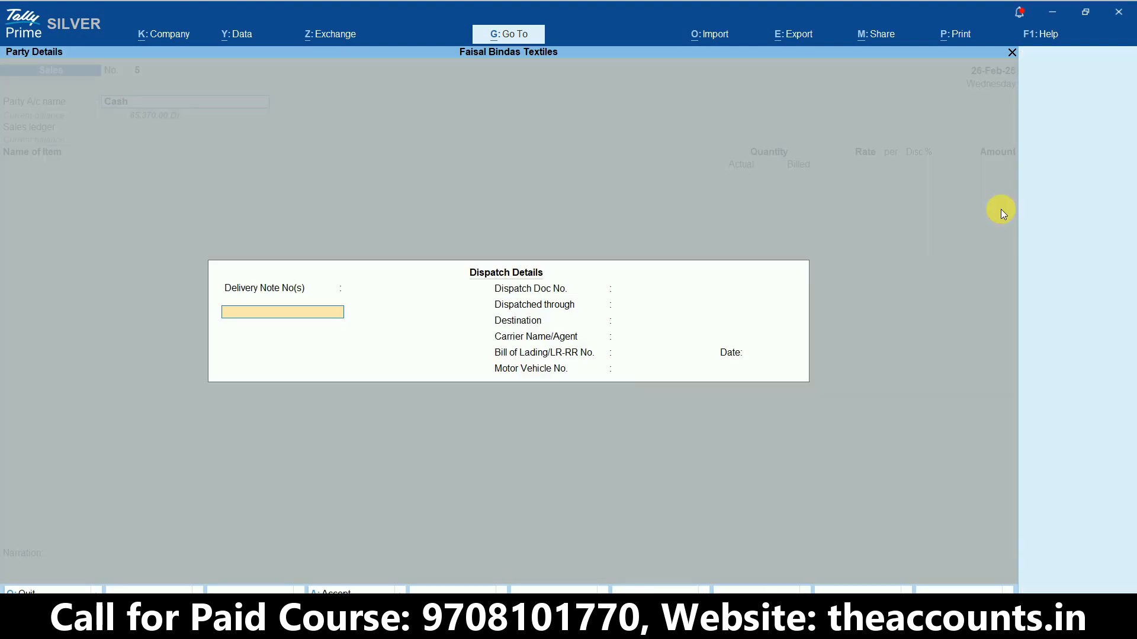
pyautogui.hotkey('ctrl', 'a')
pyautogui.hotkey('ctrl', 'a')
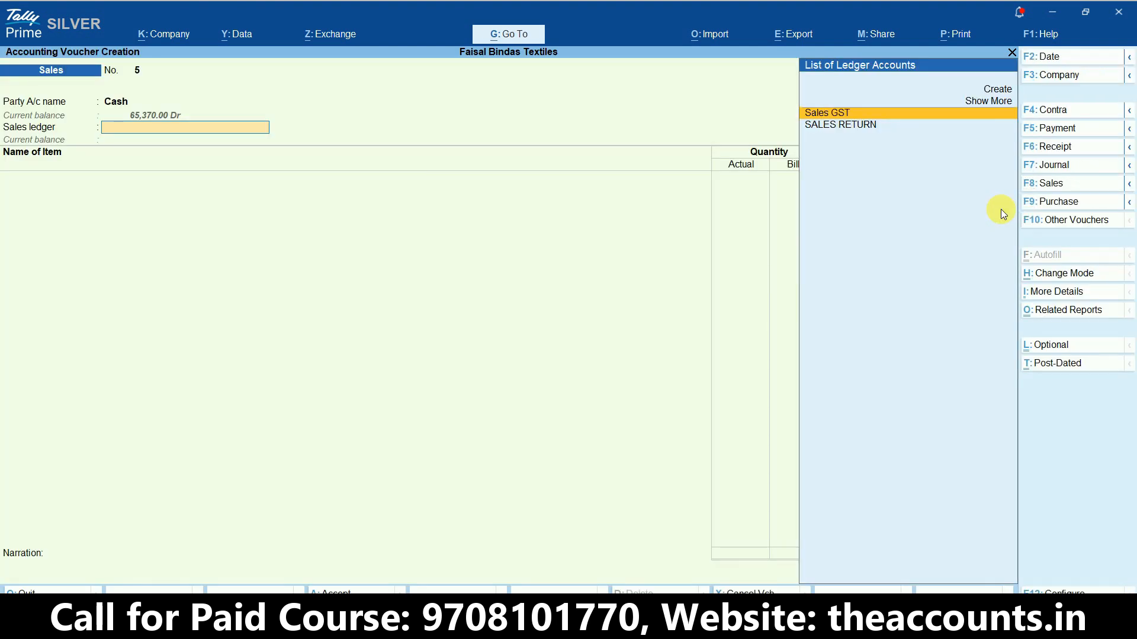
# Set Sales GST as the new voucher's sales ledger and add Sony Z as its item
pyautogui.press('Return')
pyautogui.press('Down')
pyautogui.press('Down')
pyautogui.press('Down')
pyautogui.press('Down')
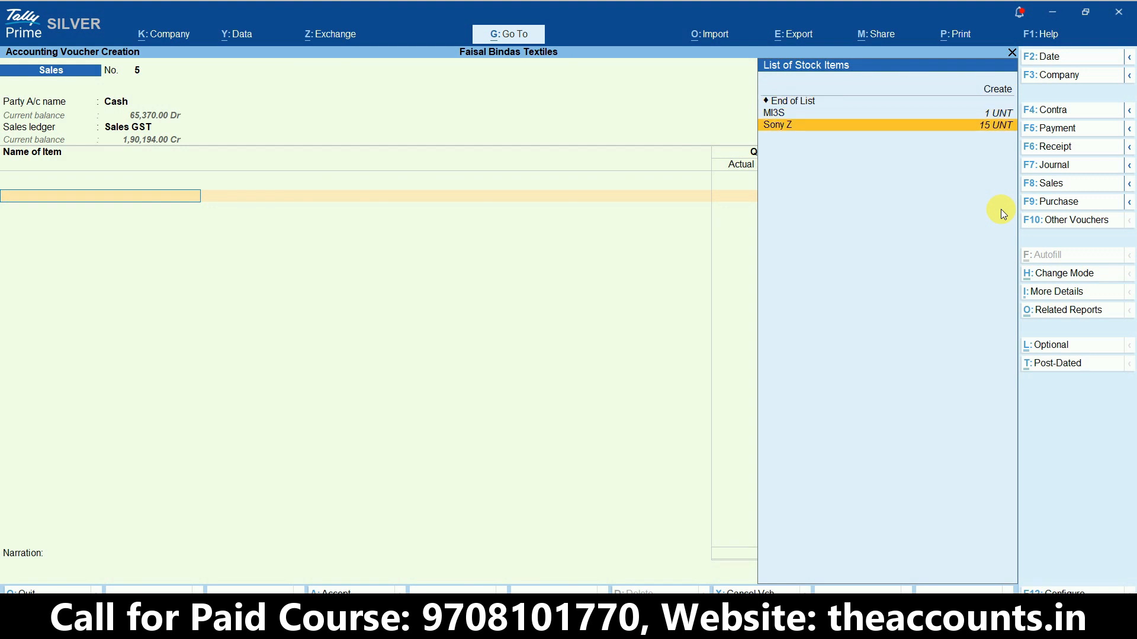
pyautogui.press('Return')
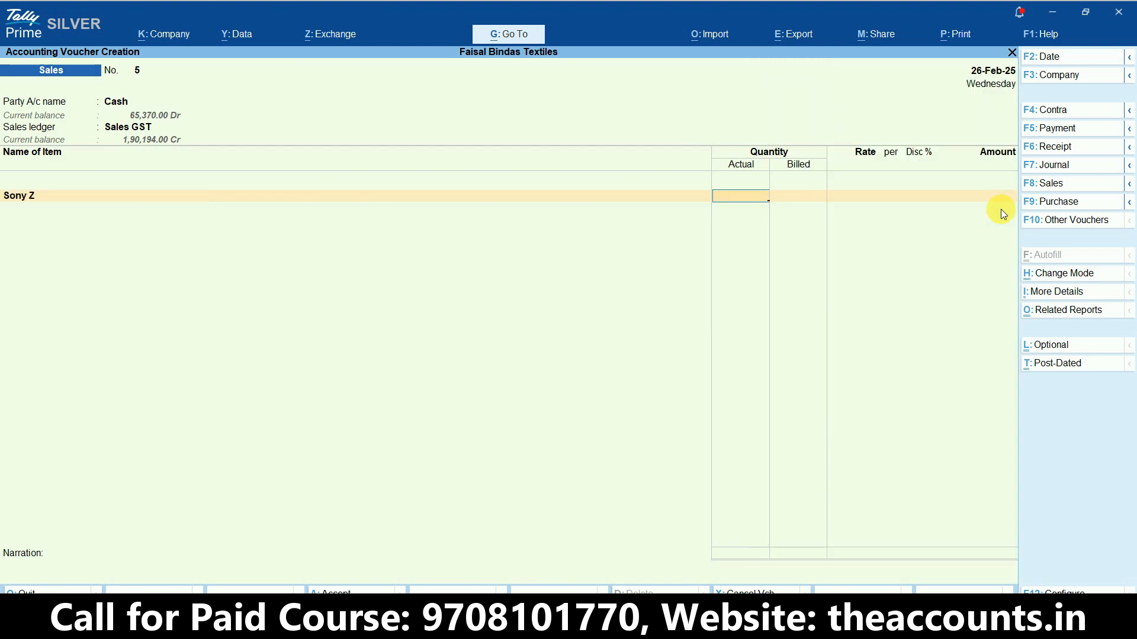
# Enter 2 UNT as both the actual and billed quantity of Sony Z at a rate of 10,000 per unit
pyautogui.write('2')
pyautogui.press('Return')
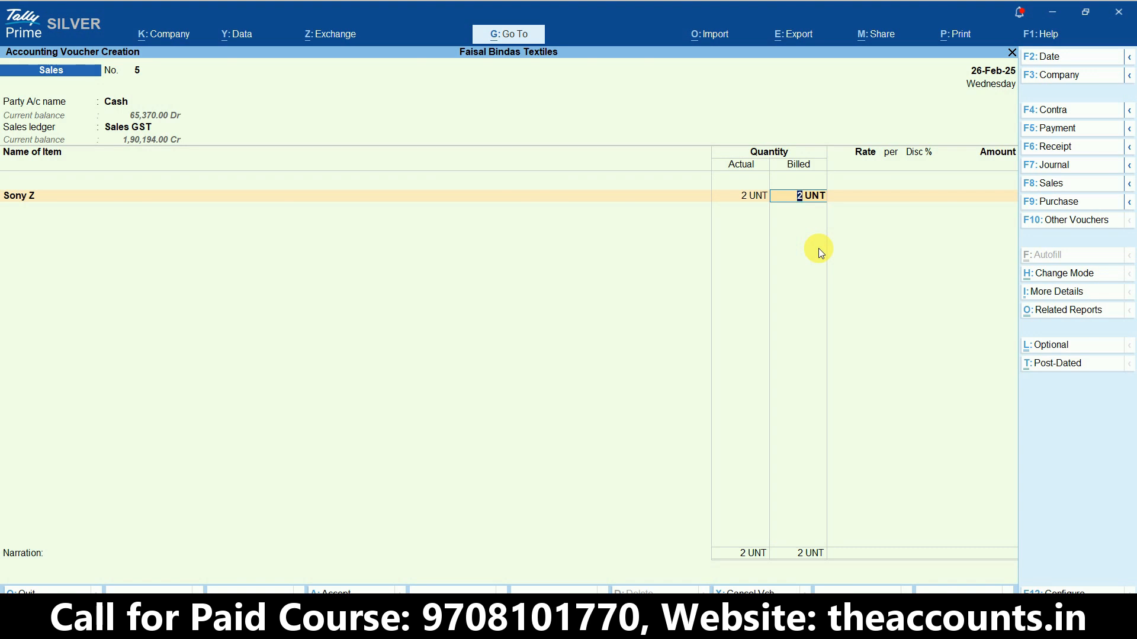
pyautogui.press('Return')
pyautogui.write('10000')
pyautogui.press('Return')
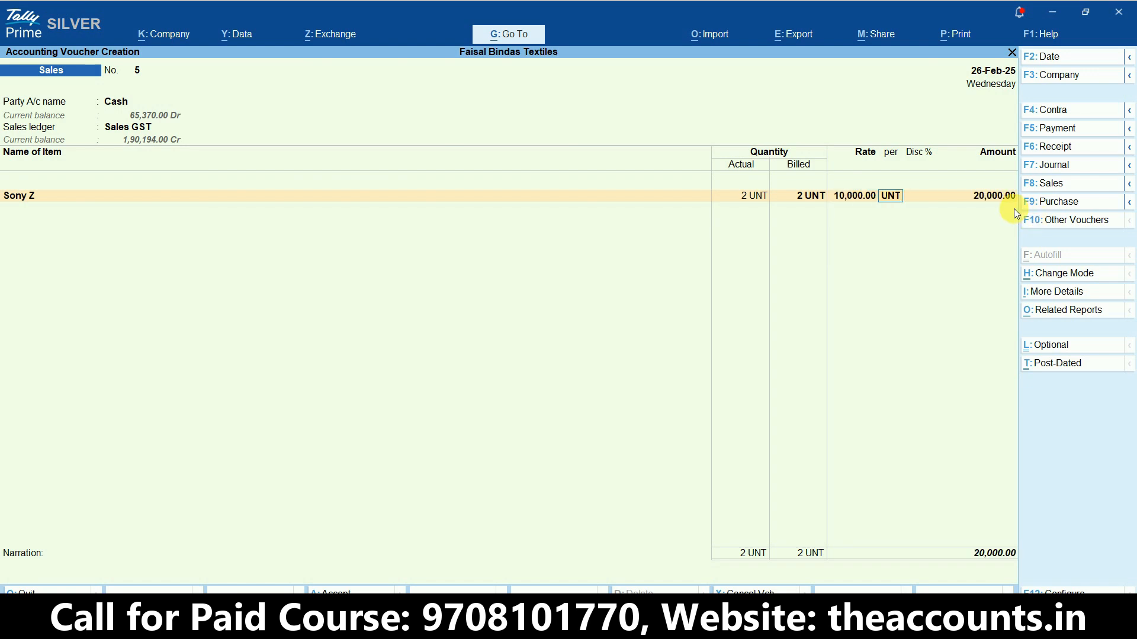
pyautogui.press('ctrl')
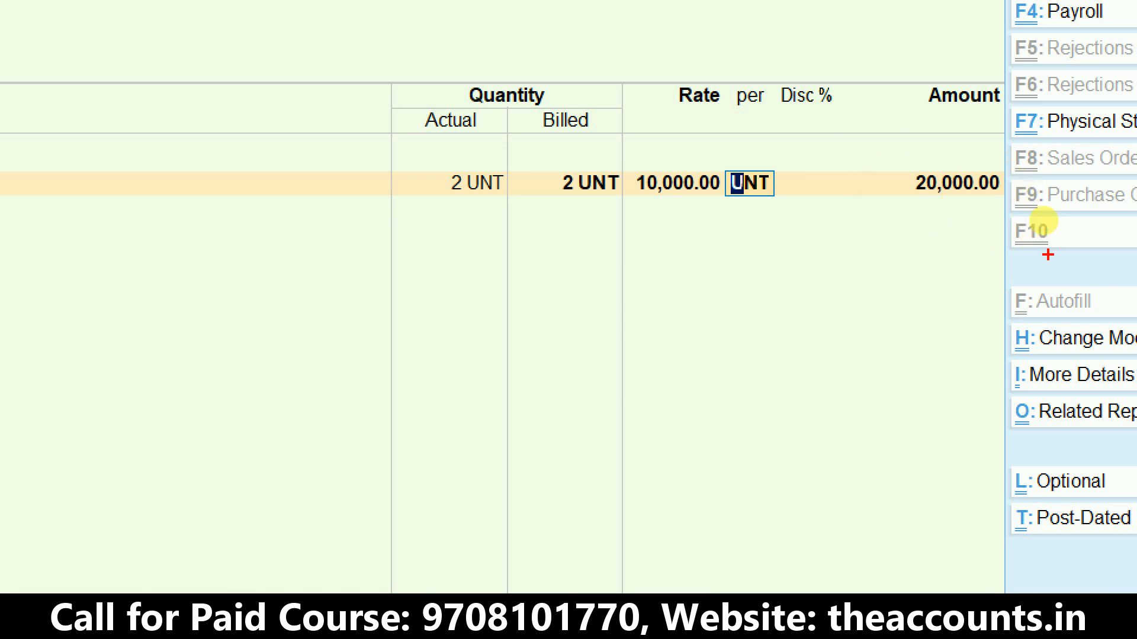
pyautogui.moveTo(998, 145)
pyautogui.mouseDown()
pyautogui.moveTo(971, 144)
pyautogui.moveTo(917, 100)
pyautogui.mouseUp()
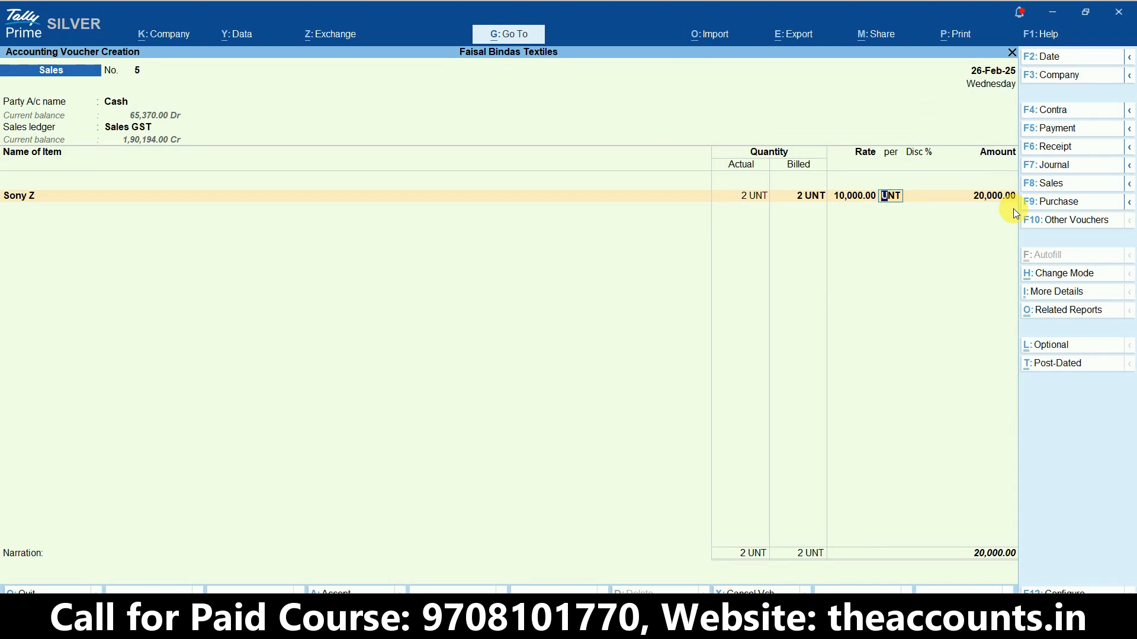
# Apply a 10% discount to the Sony Z line and close the item list
pyautogui.press('Return')
pyautogui.write('10')
pyautogui.press('Return')
pyautogui.press('ctrl')
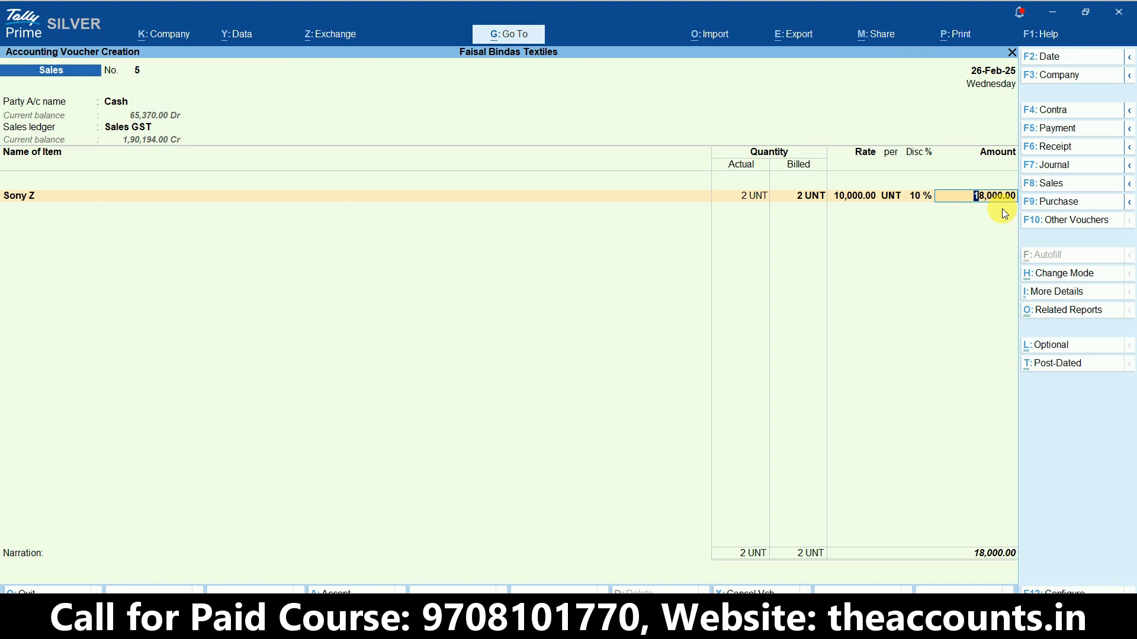
pyautogui.press('Return')
pyautogui.press('Return')
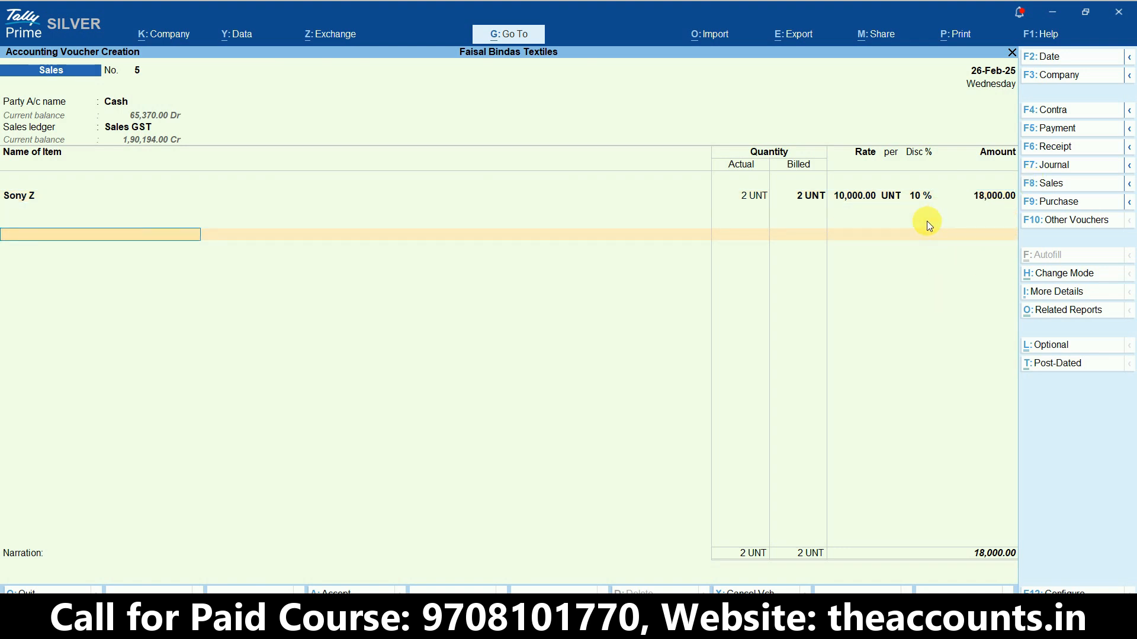
# Add the SGST and CGST ledgers to the voucher with their calculated tax amounts
pyautogui.write('Sgs')
pyautogui.press('Return')
pyautogui.press('Return')
pyautogui.write('Cgs')
pyautogui.press('Return')
pyautogui.press('Return')
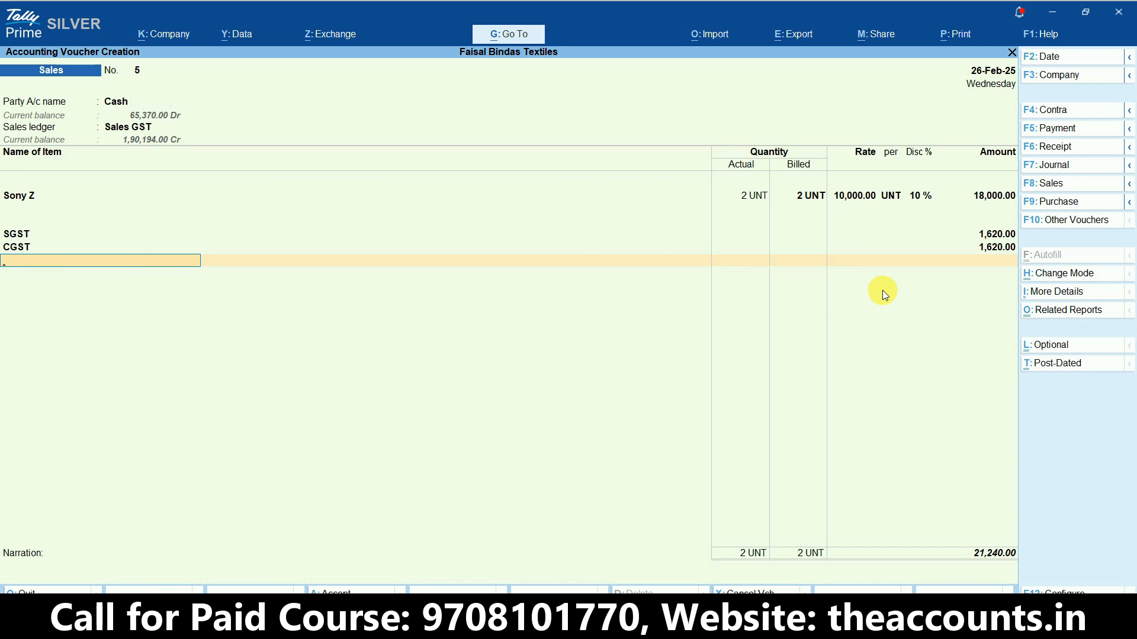
# Save the discounted Sony Z sales voucher and return to the Gateway of Tally
pyautogui.press('Return')
pyautogui.press('Return')
pyautogui.press('Return')
pyautogui.press('Return')
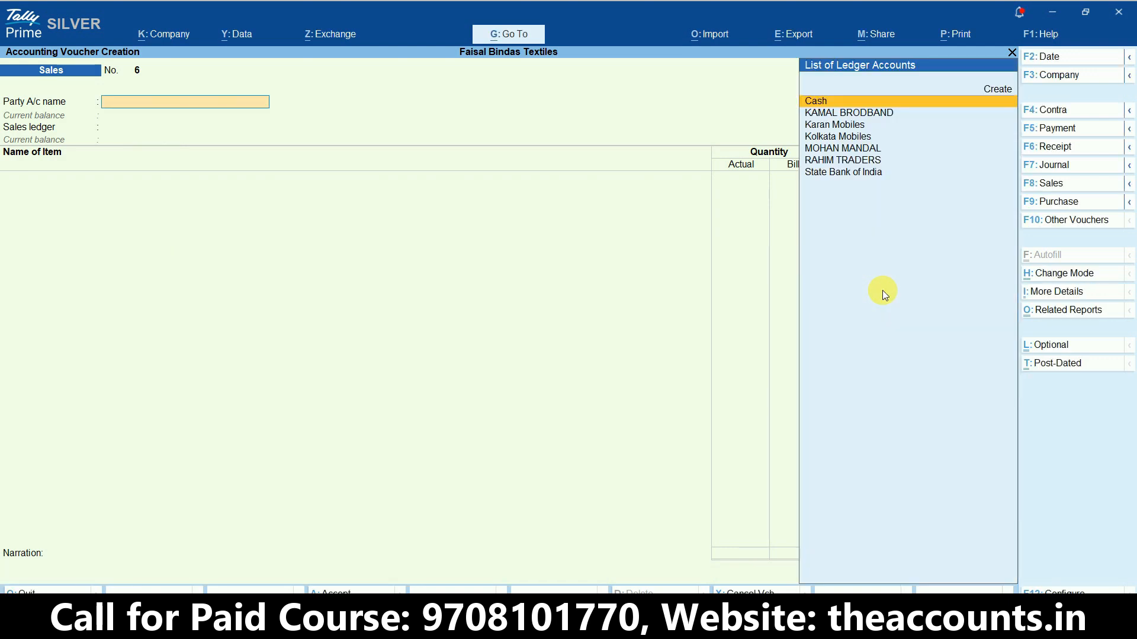
pyautogui.press('Escape')
pyautogui.press('Escape')
pyautogui.press('Escape')
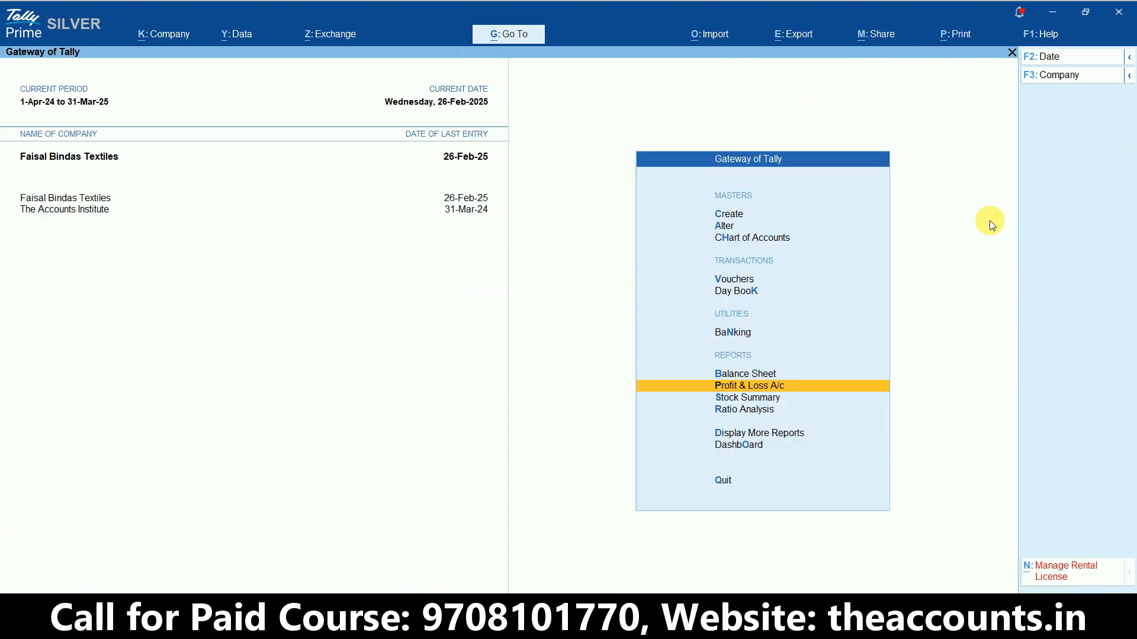
pyautogui.press('Escape')
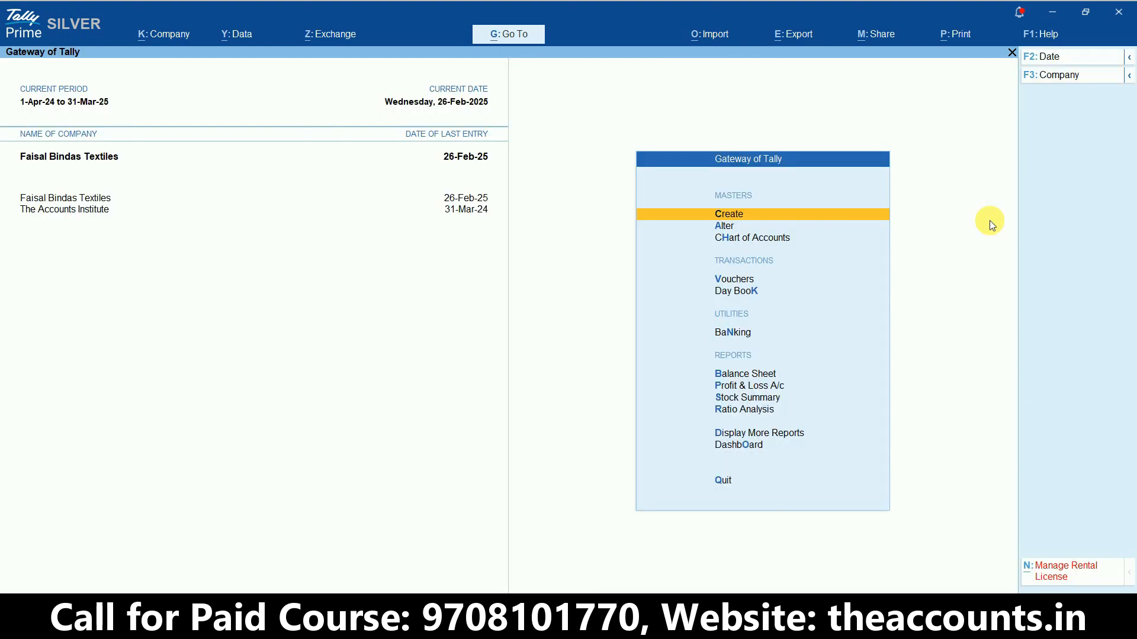
pyautogui.press('v')
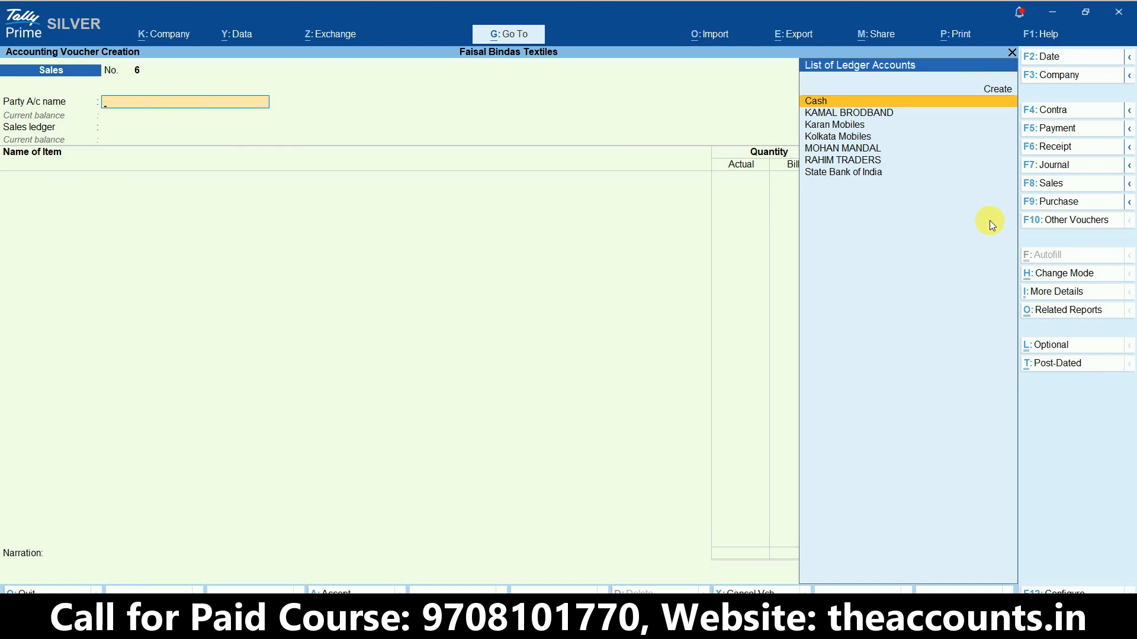
pyautogui.press('Escape')
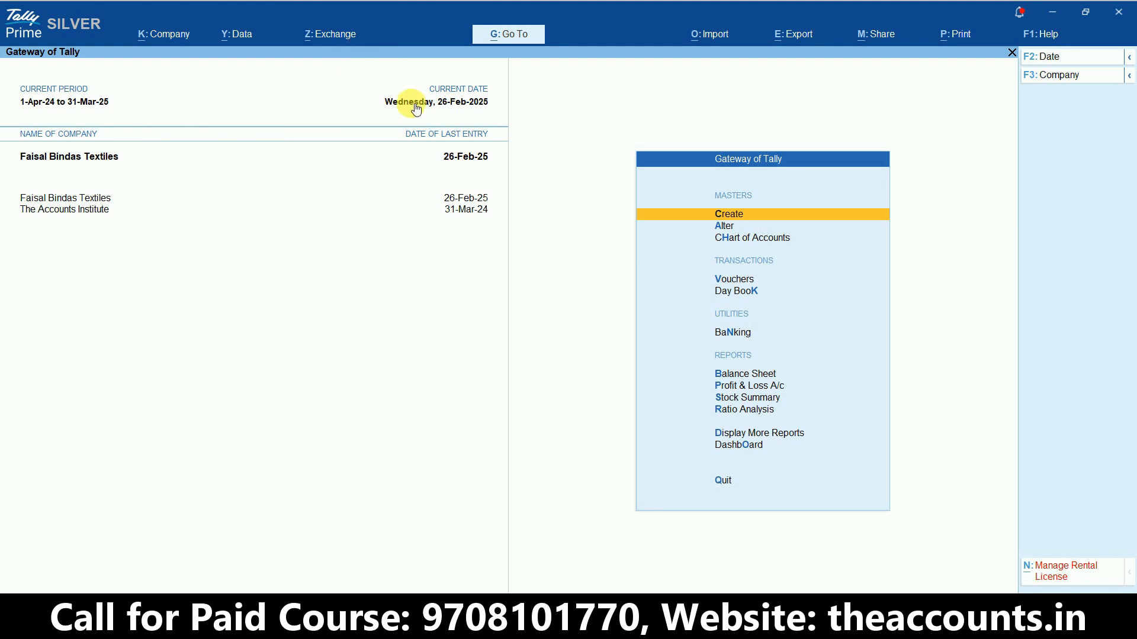
# Start a new sales voucher with Cash as party account, default party details and Sales GST as the sales ledger
pyautogui.press('Down')
pyautogui.press('Down')
pyautogui.press('Down')
pyautogui.press('Down')
pyautogui.press('Up')
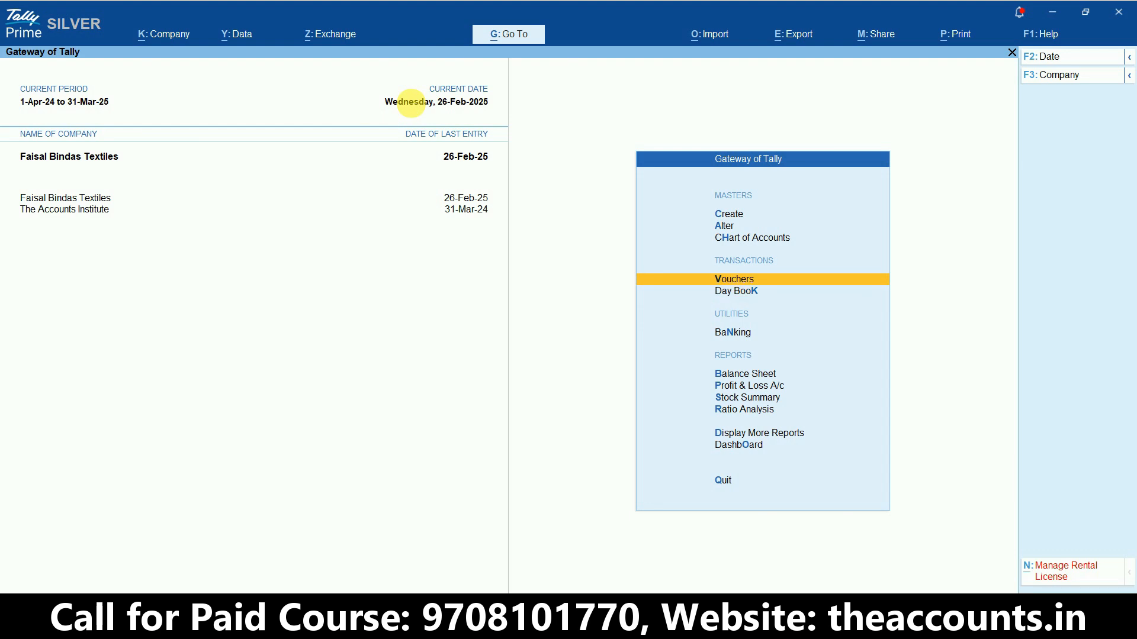
pyautogui.press('Return')
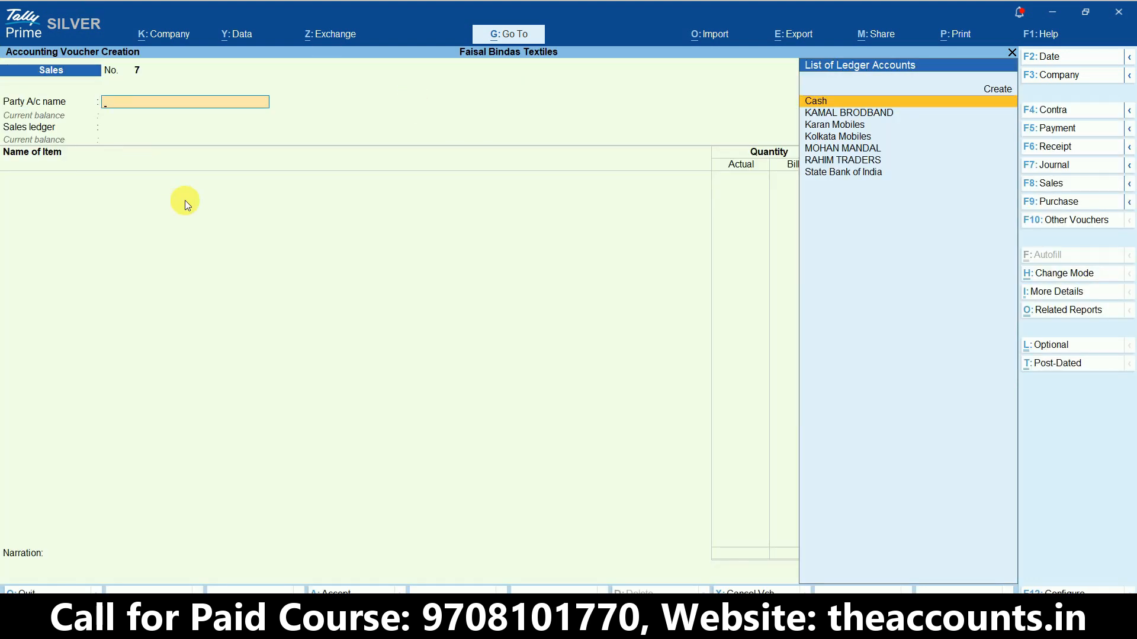
pyautogui.write('c')
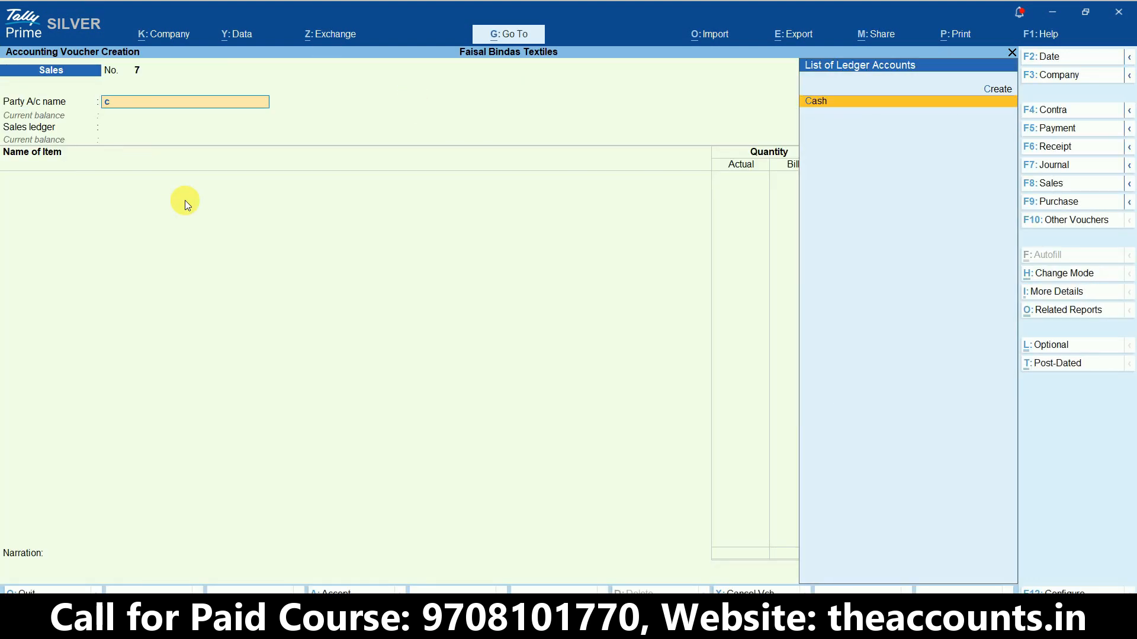
pyautogui.press('Return')
pyautogui.hotkey('ctrl', 'a')
pyautogui.hotkey('ctrl', 'a')
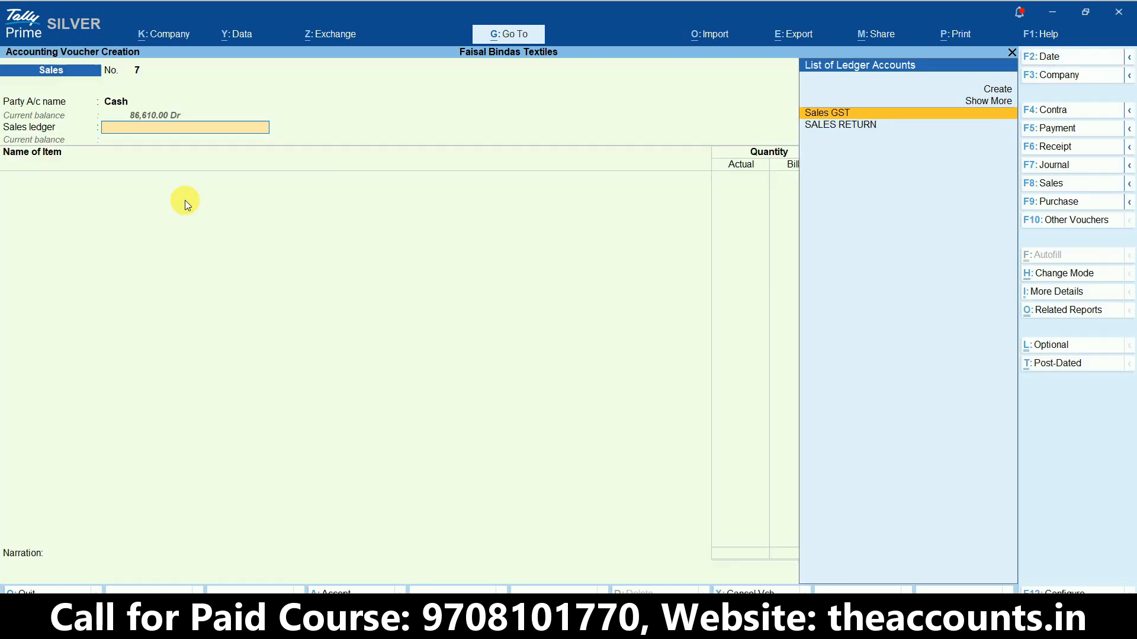
pyautogui.press('Return')
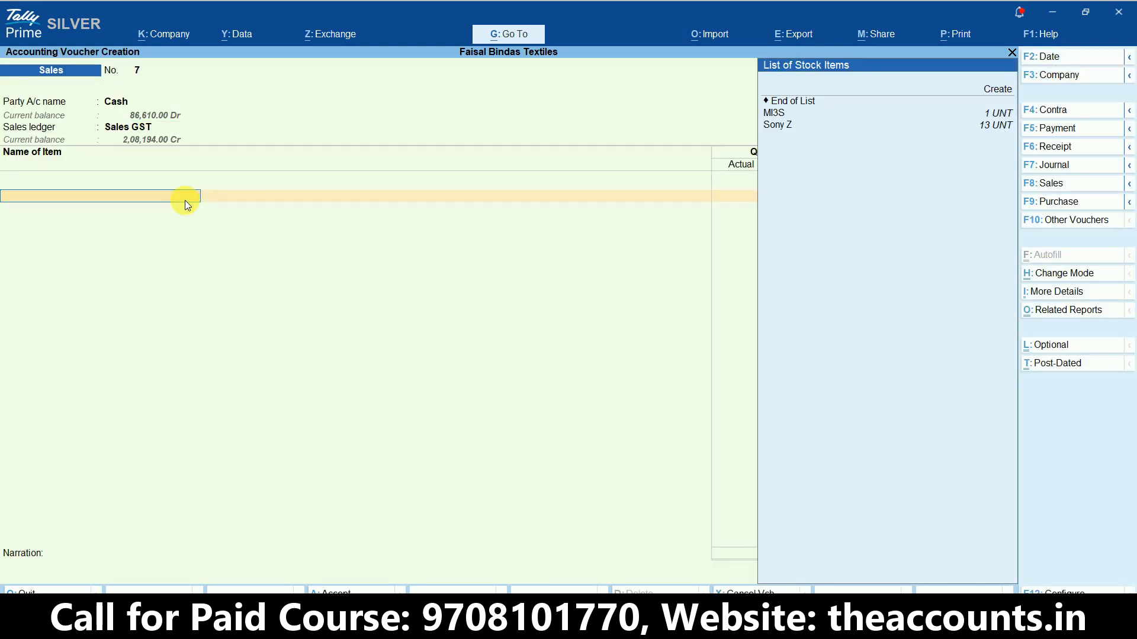
# Add 1 UNT of Sony Z at a rate of 10,000 with no discount percentage and close the item list
pyautogui.press('Down')
pyautogui.press('Return')
pyautogui.write('1')
pyautogui.press('Return')
pyautogui.press('Return')
pyautogui.press('Return')
pyautogui.press('Return')
pyautogui.press('Return')
pyautogui.press('Return')
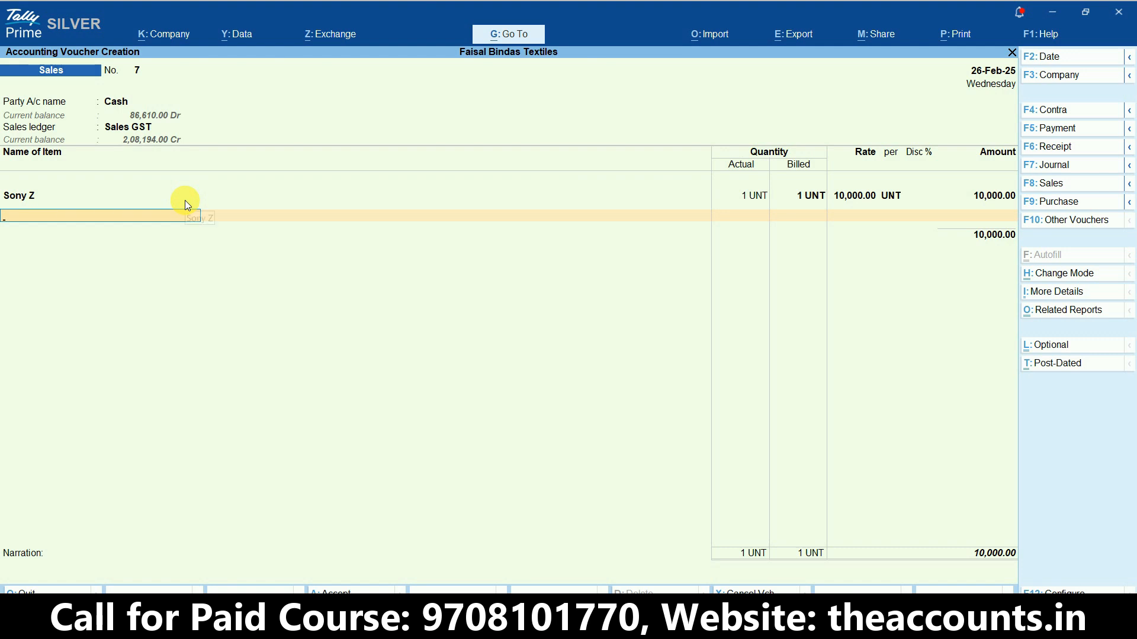
pyautogui.press('Return')
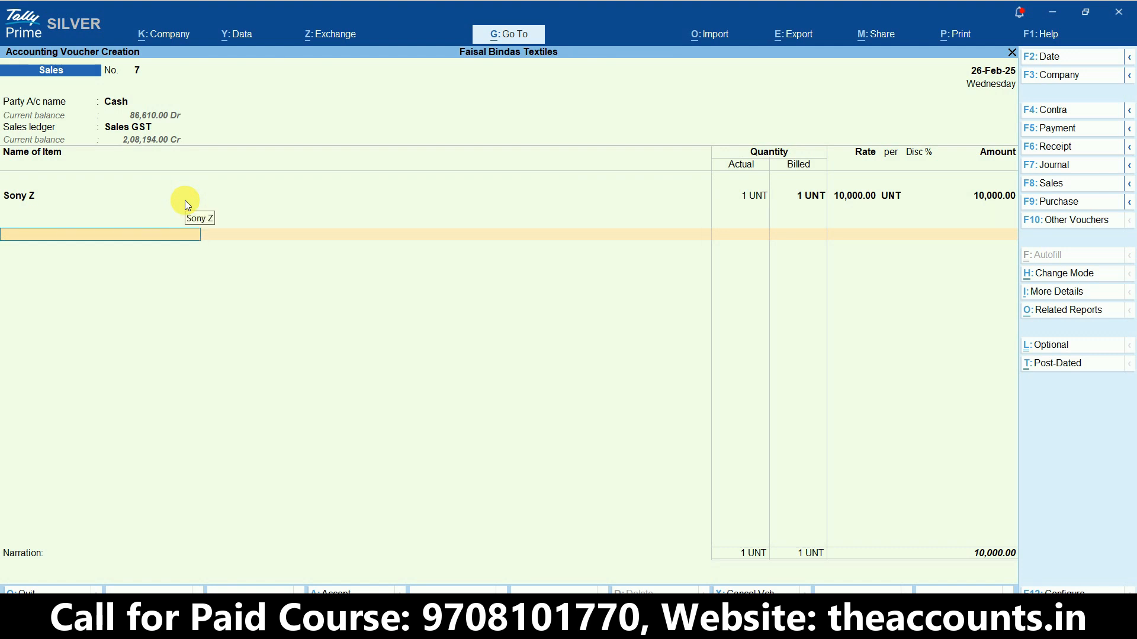
# Add the Discount Allowed ledger below the Sony Z item
pyautogui.write('D')
pyautogui.press('Return')
pyautogui.press('BackSpace')
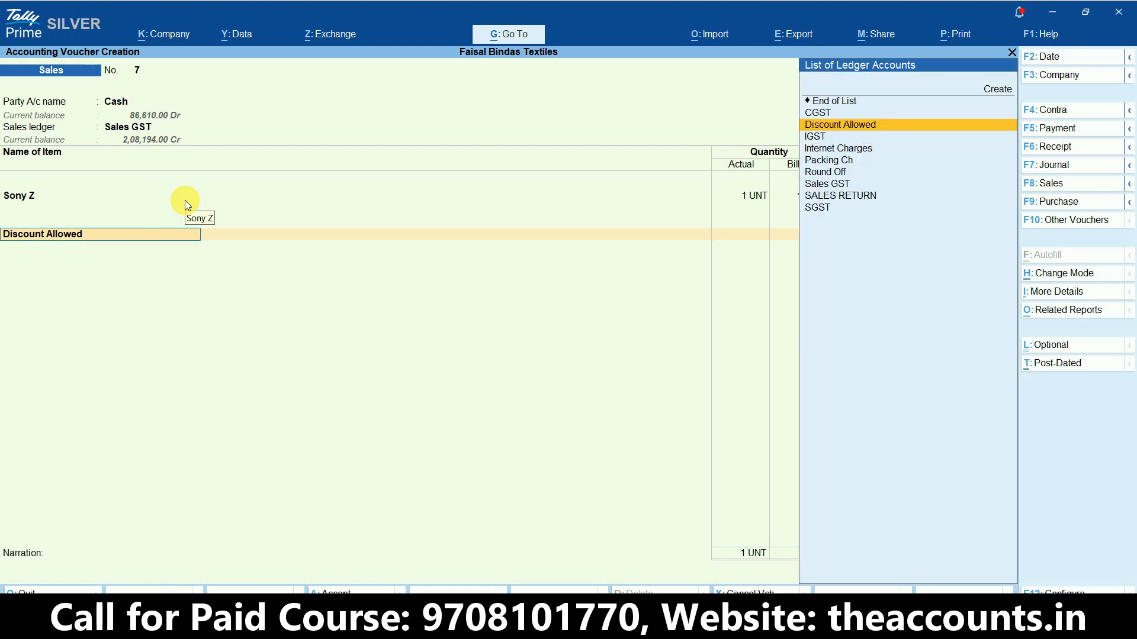
# Examine the Discount Allowed ledger's group and its GST assessable value settings, and return to the voucher
pyautogui.hotkey('ctrl', 'Return')
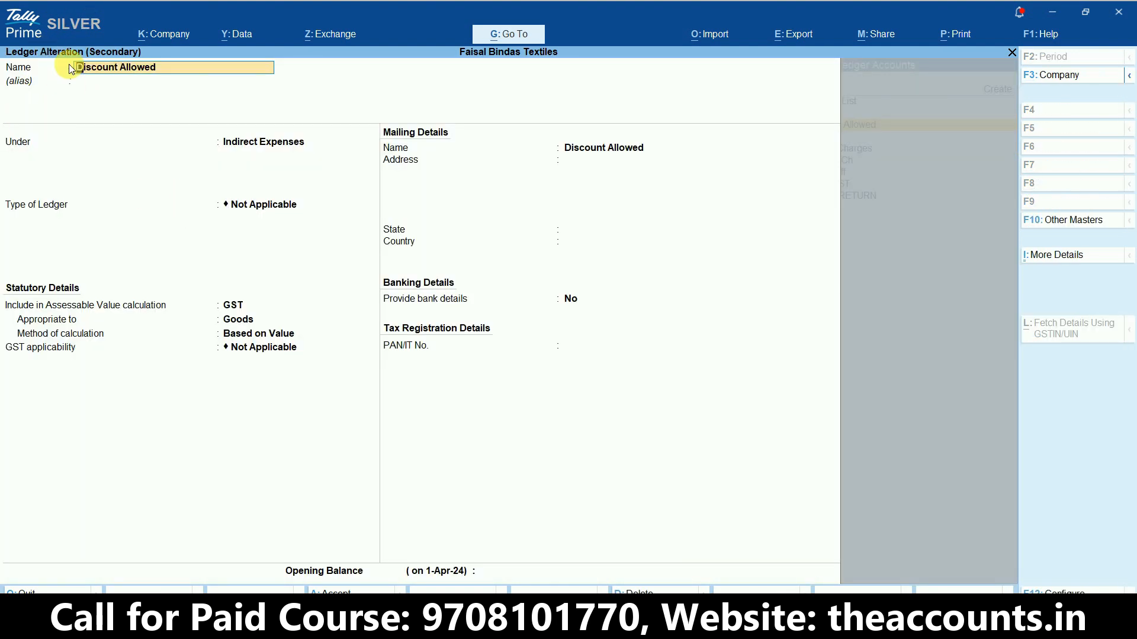
pyautogui.press('Return')
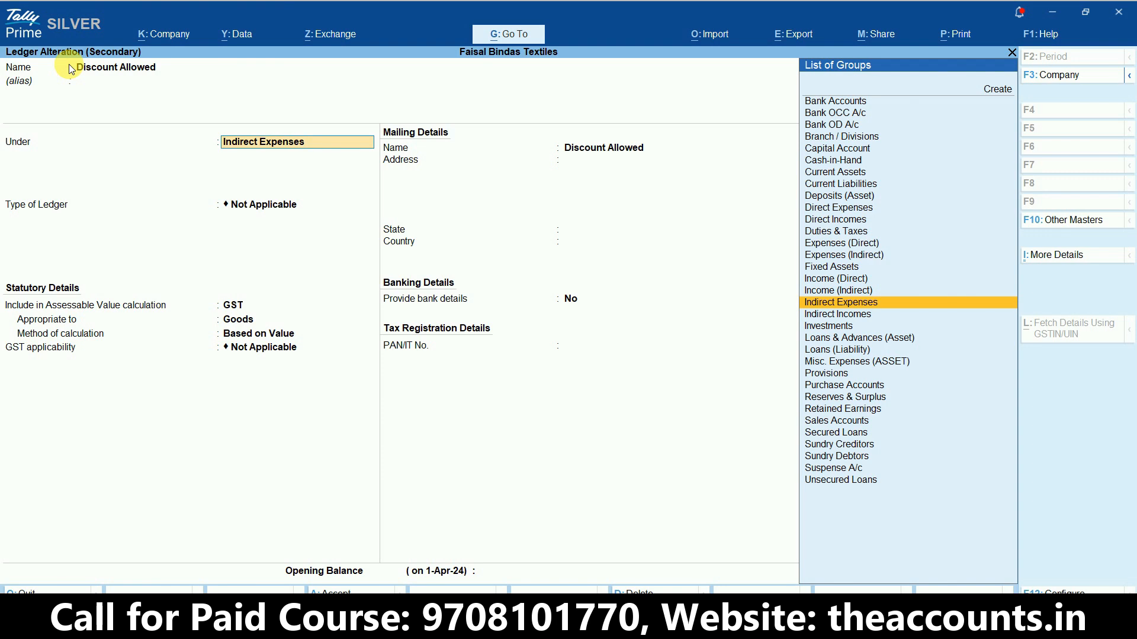
pyautogui.press('Return')
pyautogui.press('Return')
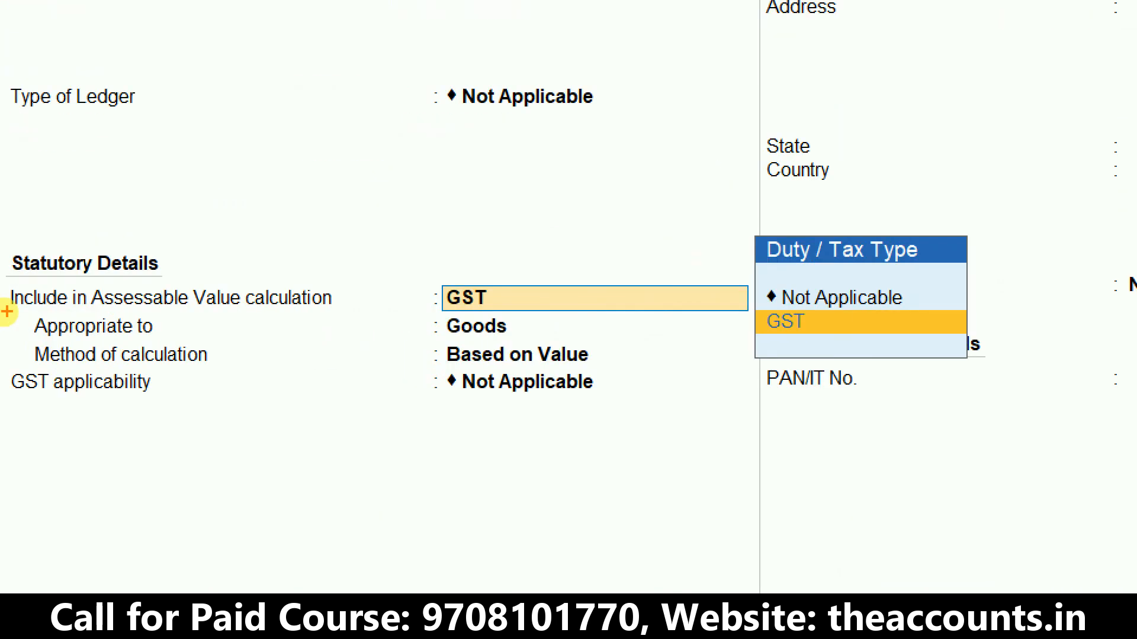
pyautogui.moveTo(3, 280)
pyautogui.mouseDown()
pyautogui.moveTo(120, 323)
pyautogui.moveTo(185, 302)
pyautogui.moveTo(266, 312)
pyautogui.mouseUp()
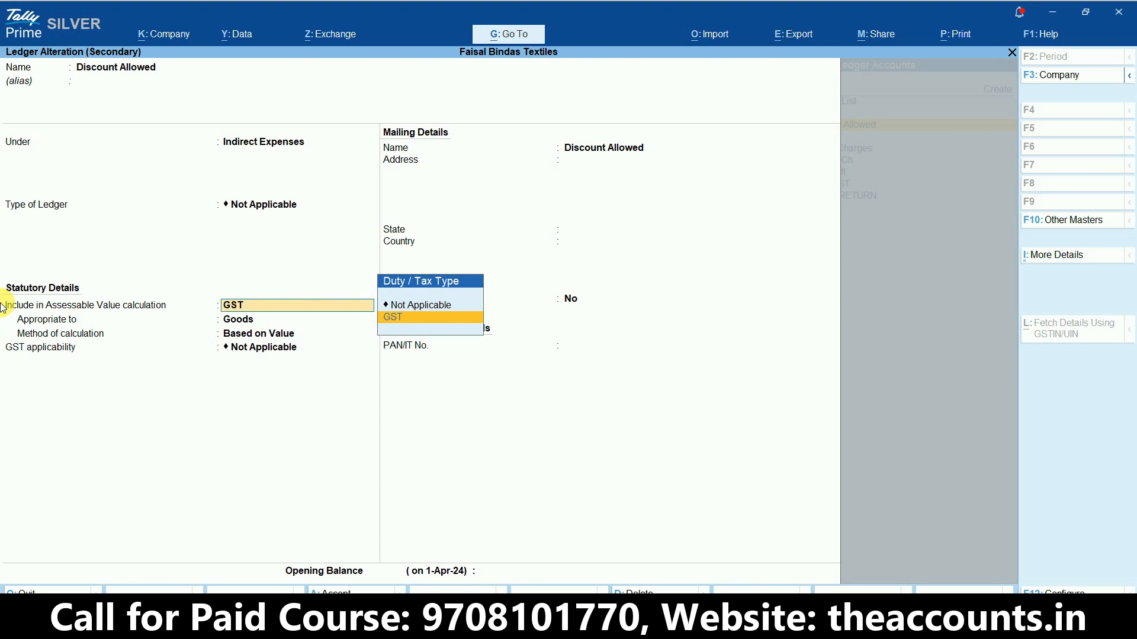
pyautogui.press('Return')
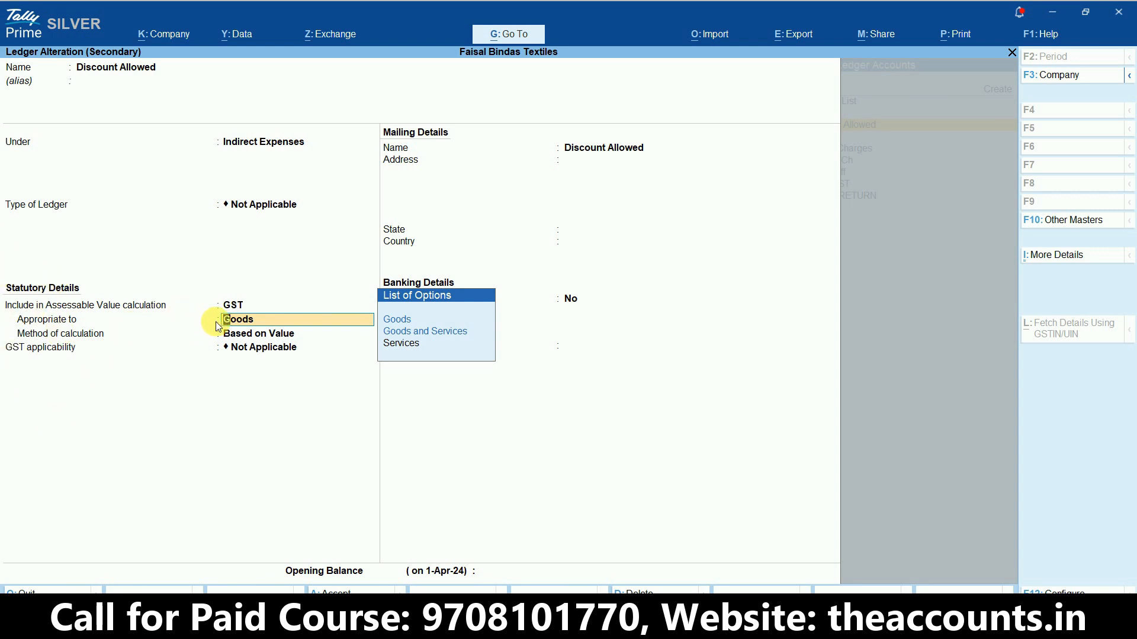
pyautogui.press('Return')
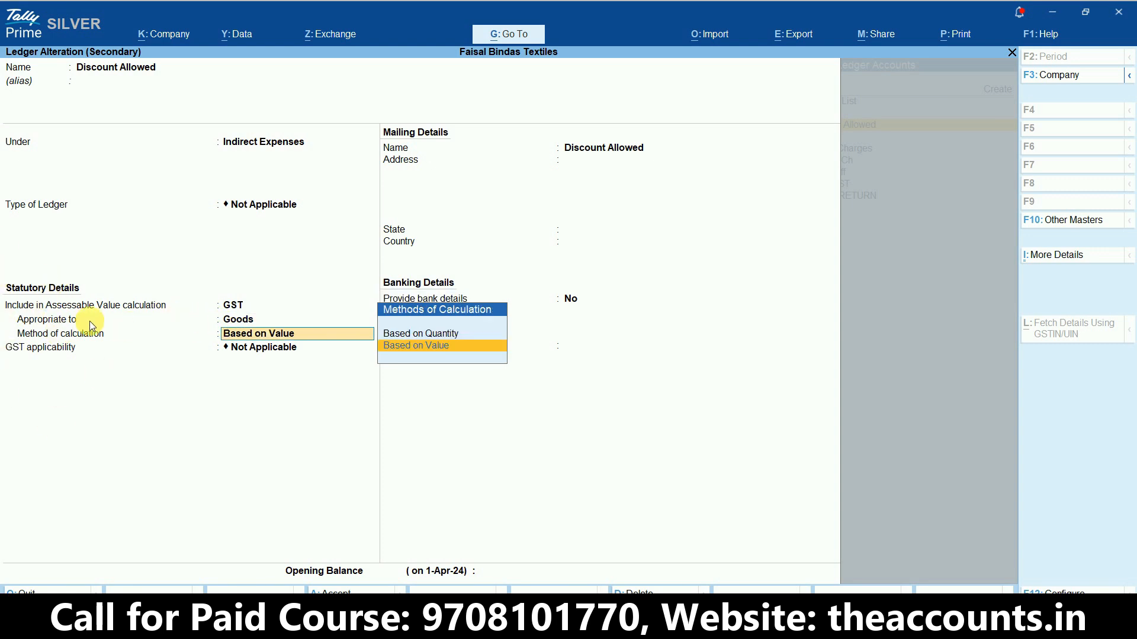
pyautogui.press('Return')
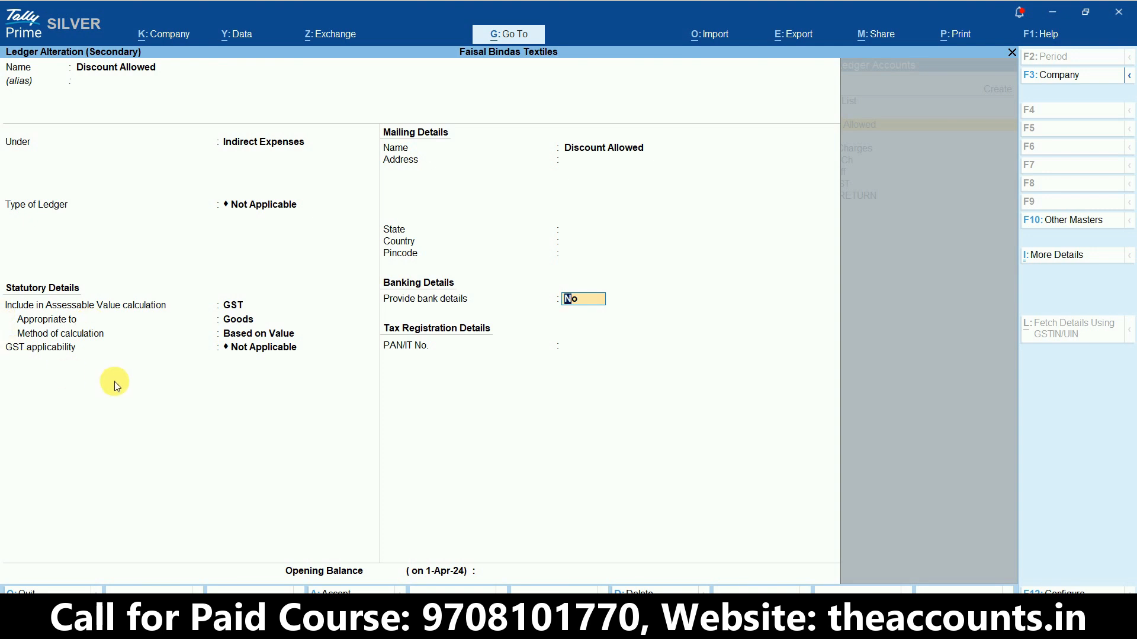
pyautogui.press('Return')
pyautogui.press('Return')
pyautogui.press('Return')
pyautogui.press('Return')
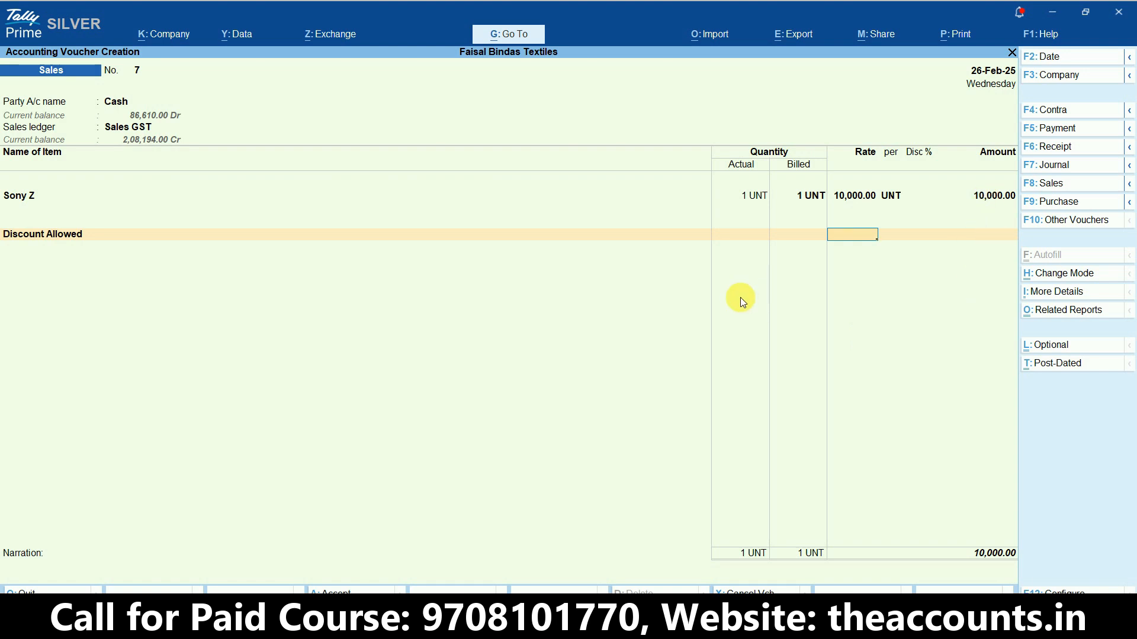
# Set the Discount Allowed rate to -10% and check the calculated discount amount
pyautogui.write('10')
pyautogui.press('Return')
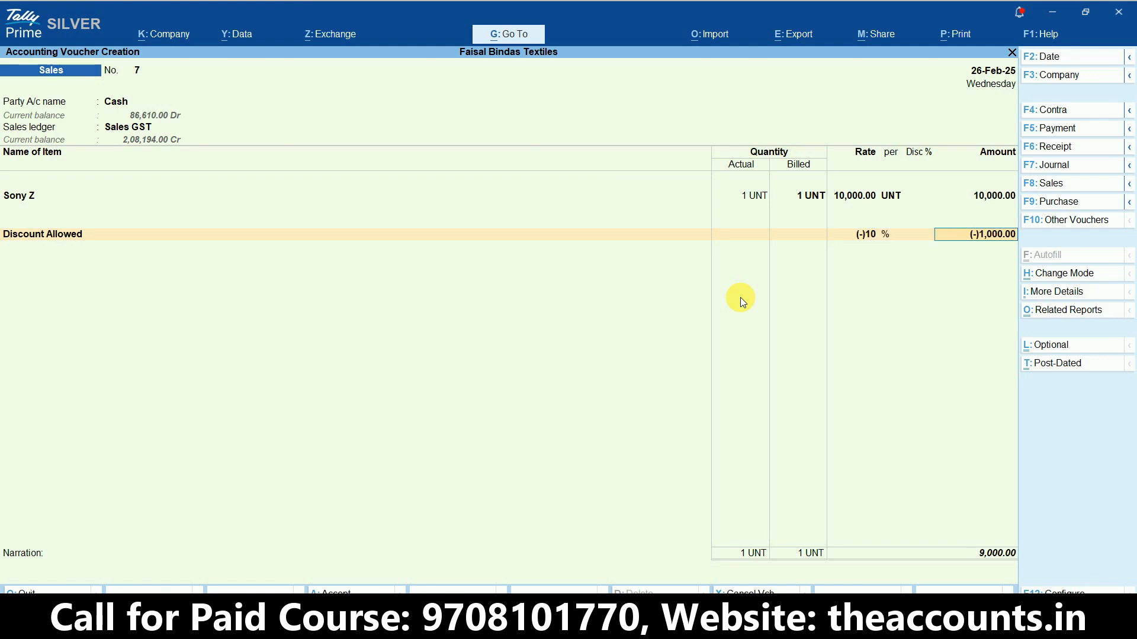
pyautogui.press('ctrl')
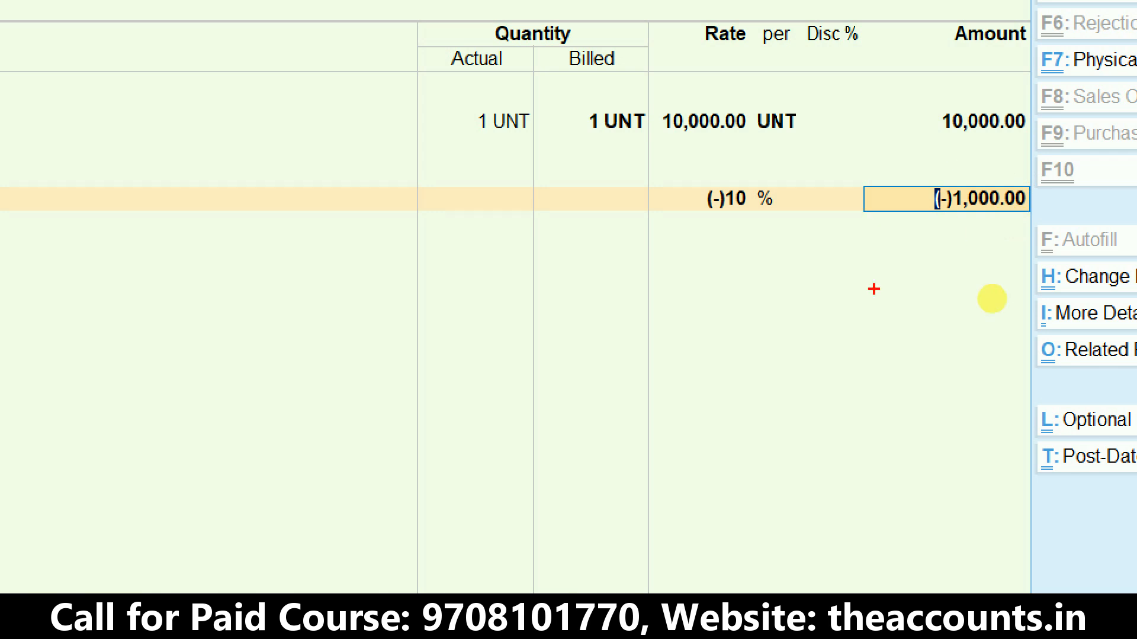
pyautogui.moveTo(926, 155)
pyautogui.mouseDown()
pyautogui.moveTo(942, 165)
pyautogui.moveTo(932, 168)
pyautogui.mouseUp()
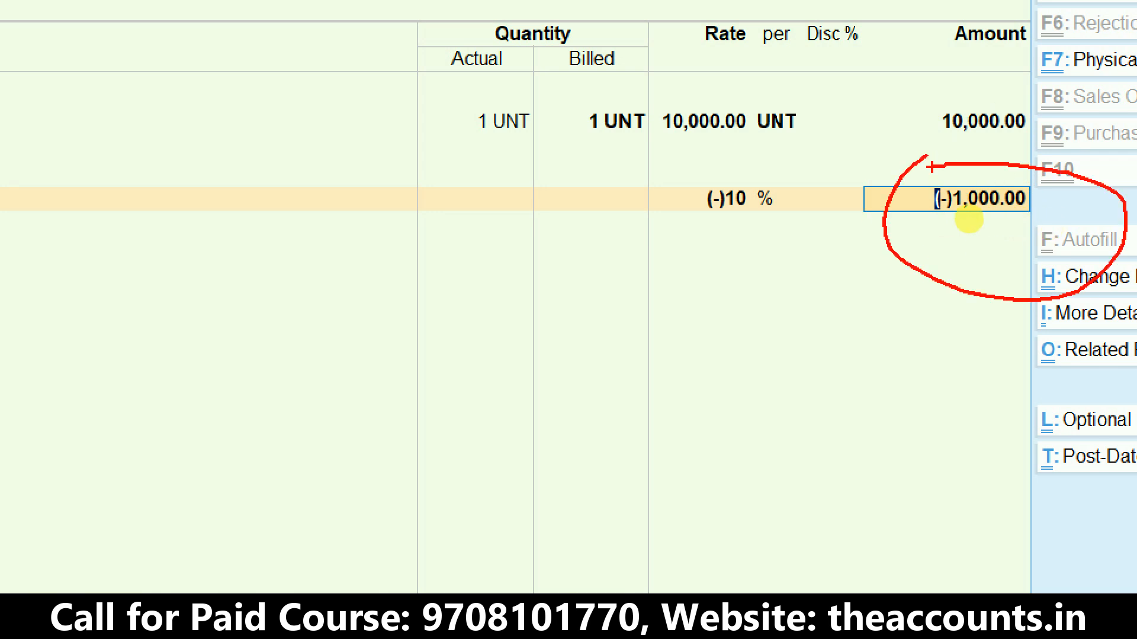
# Clear the Discount Allowed rate and enter -2,000 directly as the discount amount
pyautogui.press('Escape')
pyautogui.hotkey('shift', 'Tab')
pyautogui.press('BackSpace')
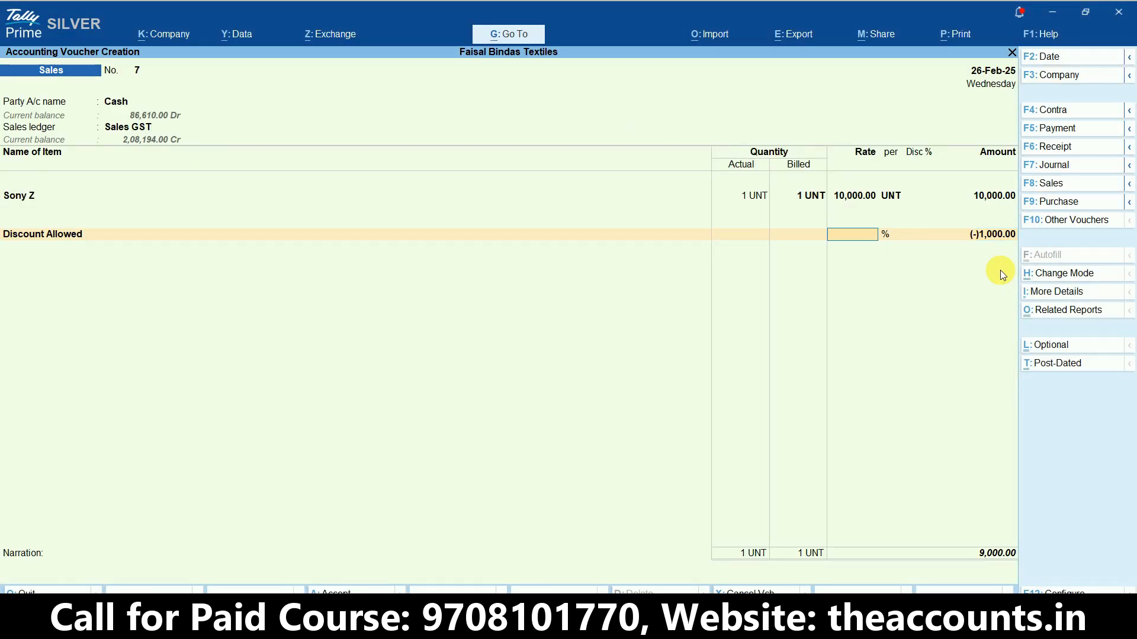
pyautogui.press('Return')
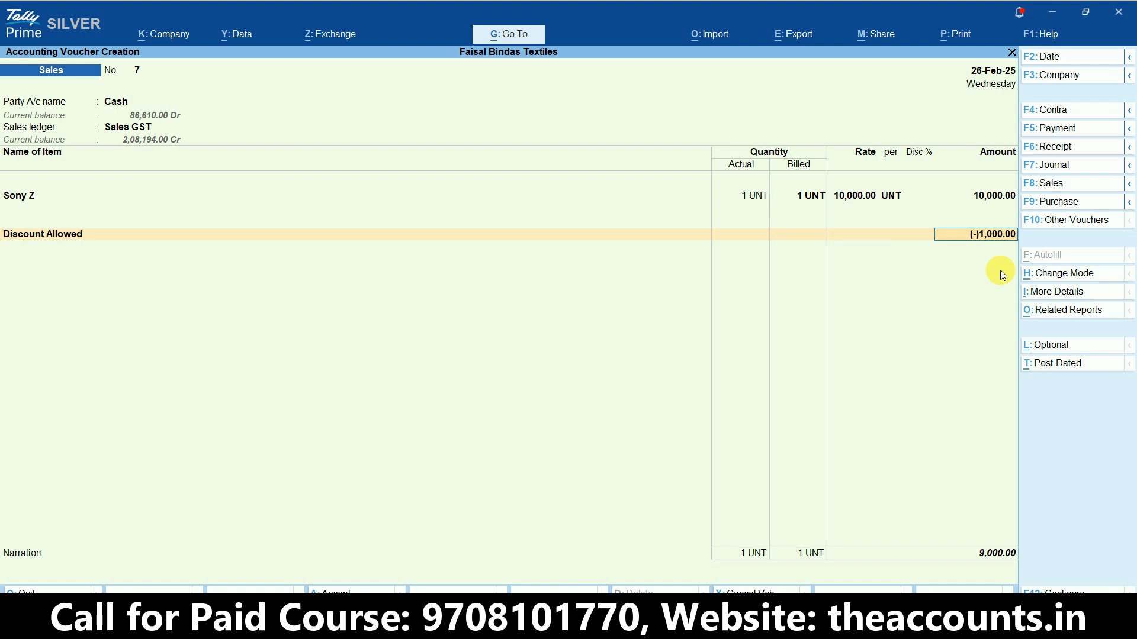
pyautogui.write('-)2,000')
pyautogui.press('Return')
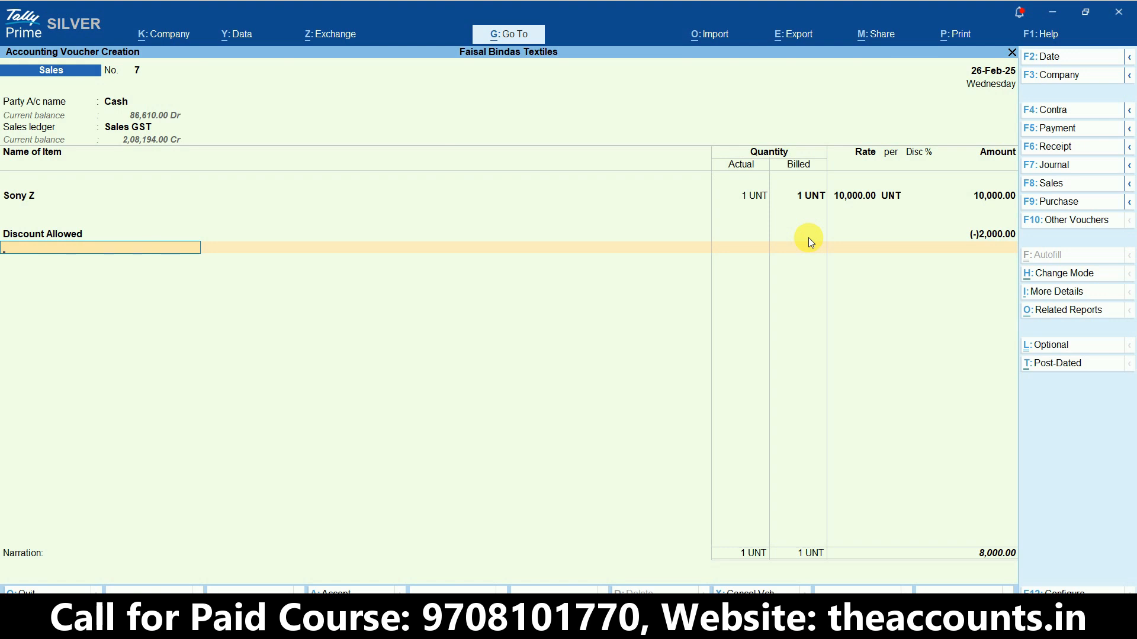
# Set the Discount Allowed amount to -1,000
pyautogui.press('BackSpace')
pyautogui.write('-1000')
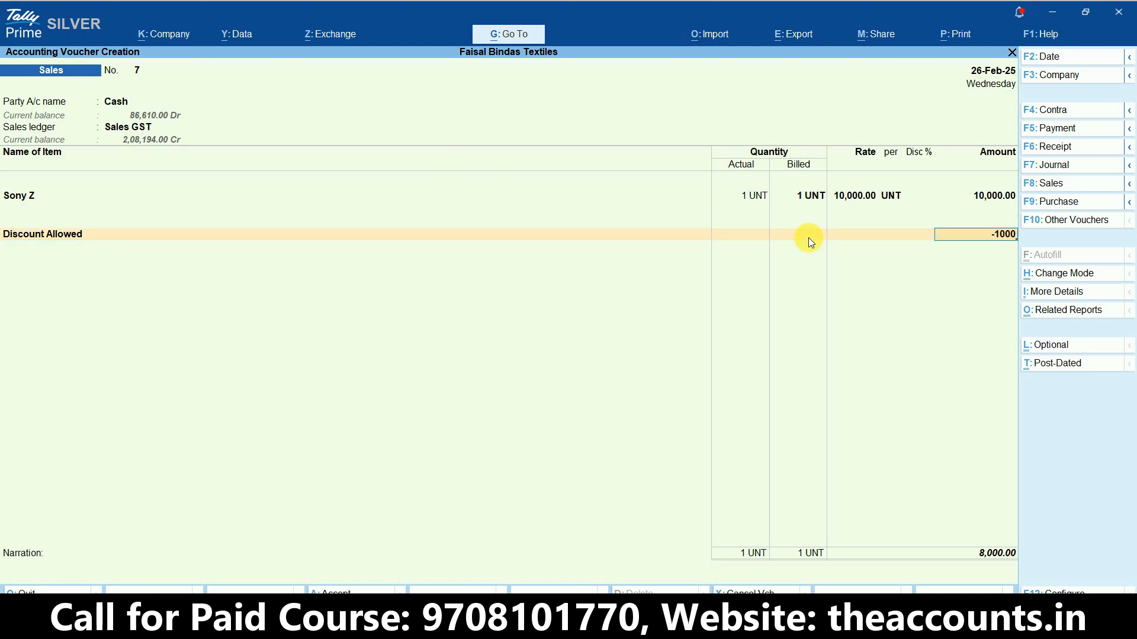
pyautogui.press('Return')
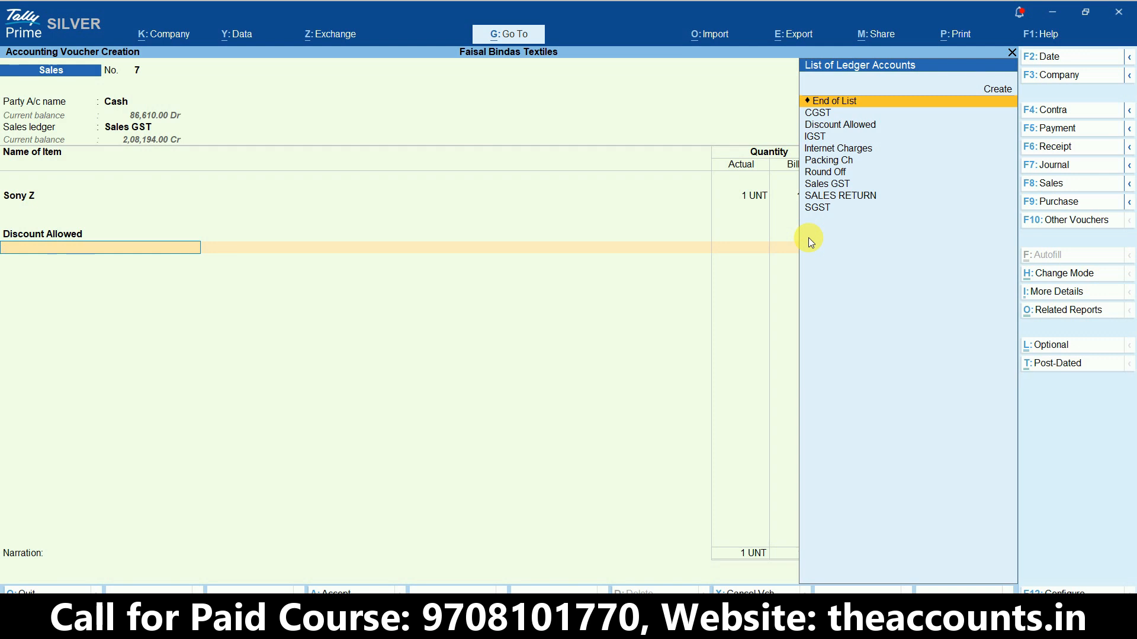
# Add the SGST and CGST ledgers below Discount Allowed with their calculated tax amounts
pyautogui.write('Sgs')
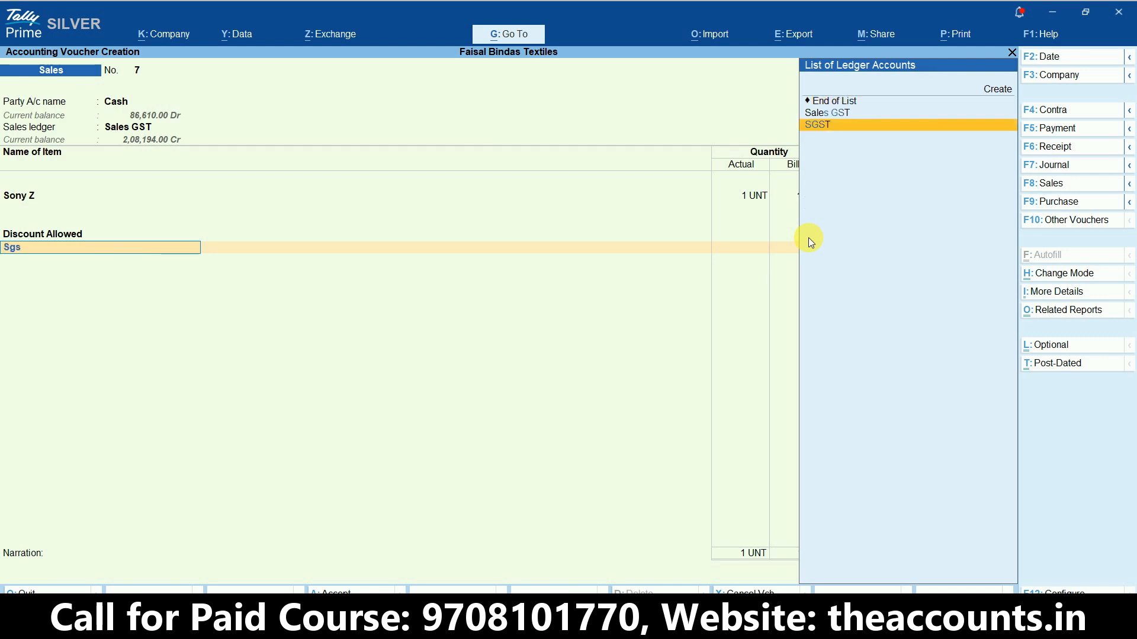
pyautogui.press('Return')
pyautogui.press('Return')
pyautogui.write('cgs')
pyautogui.press('Return')
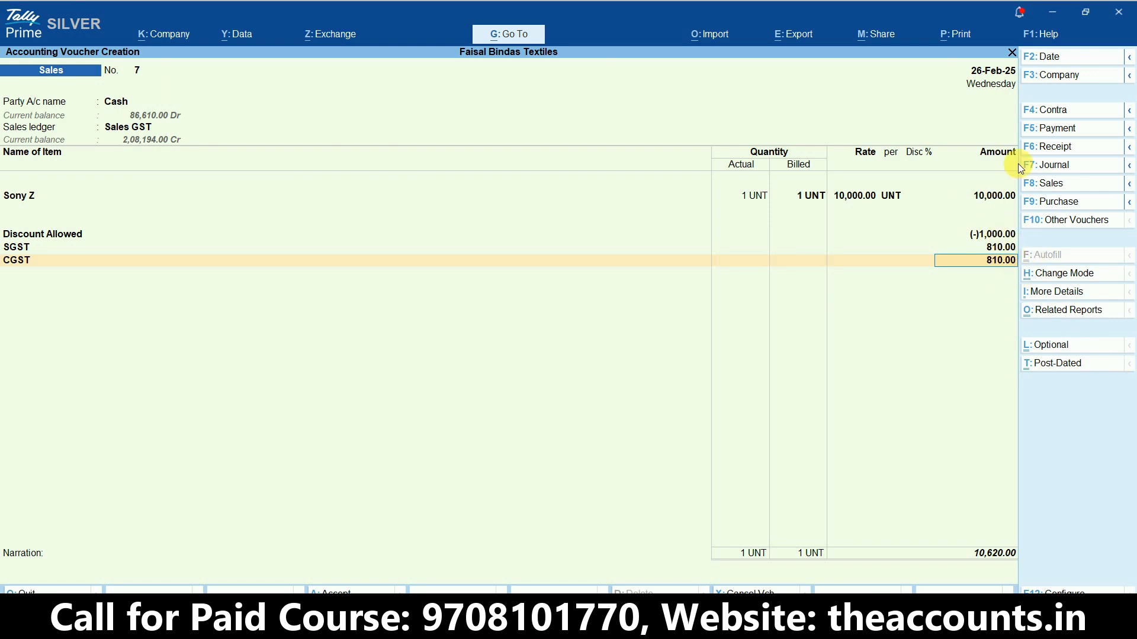
pyautogui.press('ctrl')
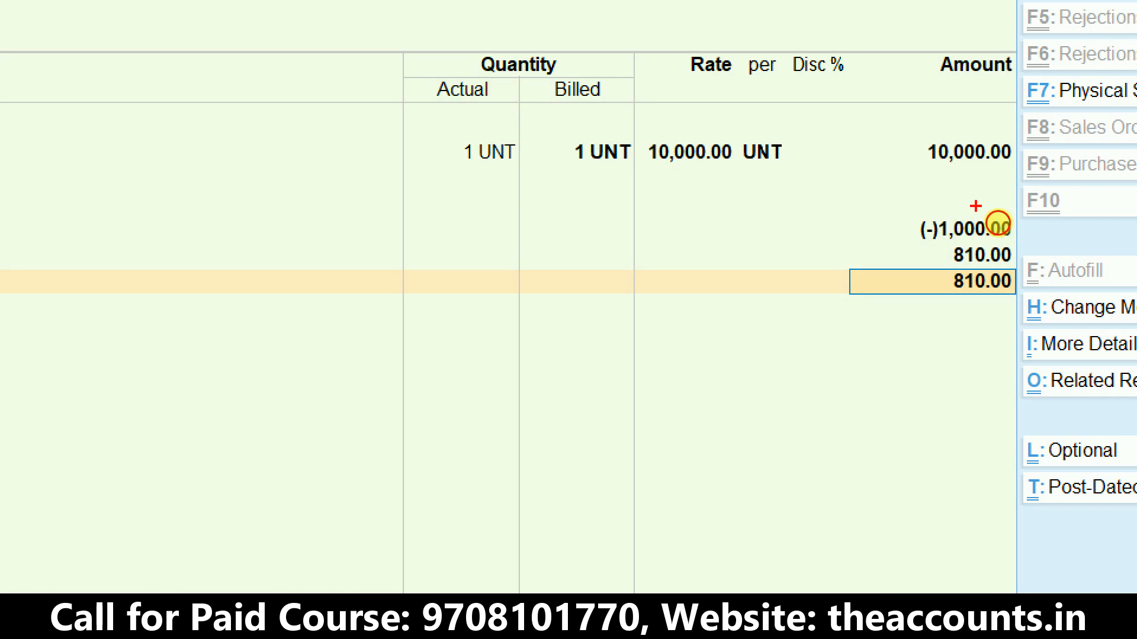
pyautogui.moveTo(976, 206); pyautogui.dragTo(983, 225)
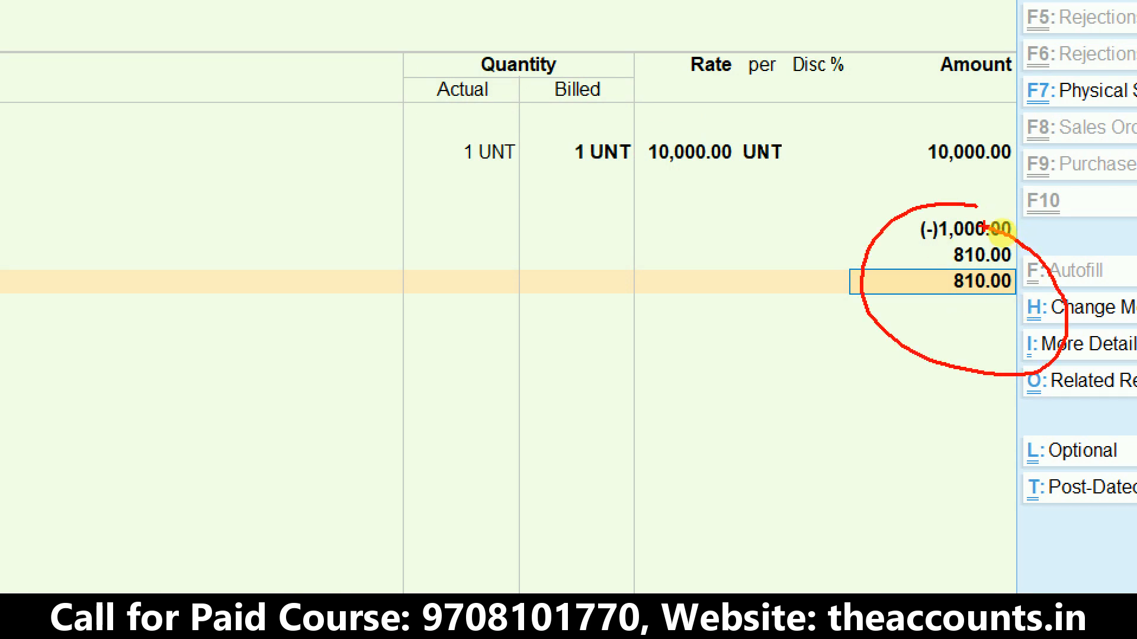
pyautogui.press('Escape')
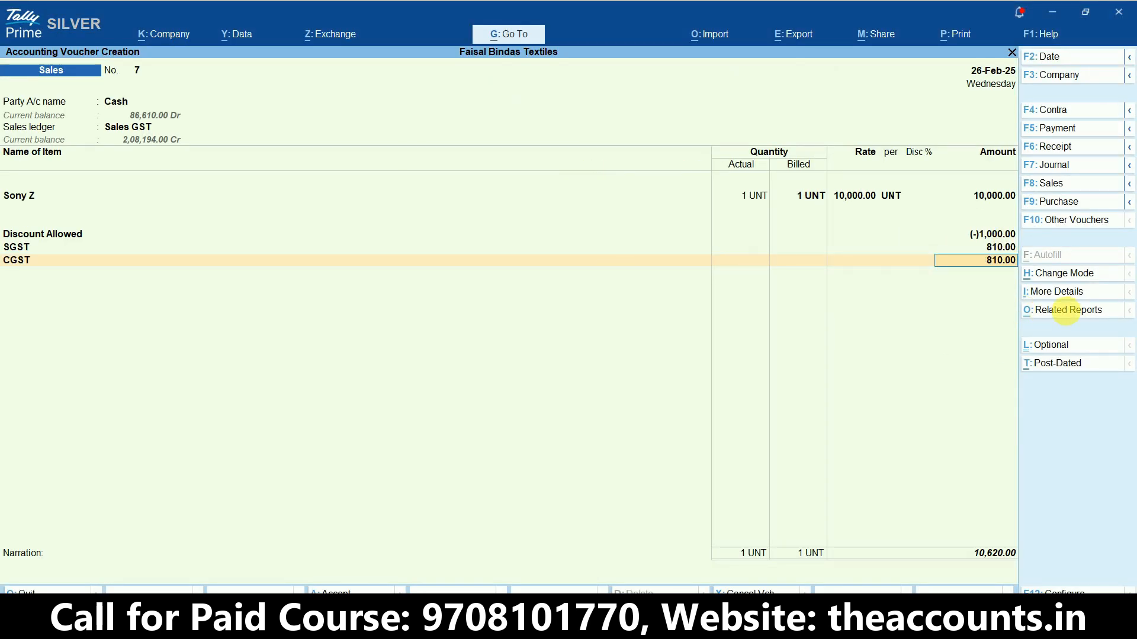
# Examine the voucher's GST - Tax Analysis in detailed form, including the discount, taxable value and tax lines, and return to the voucher
pyautogui.click(1068, 310)
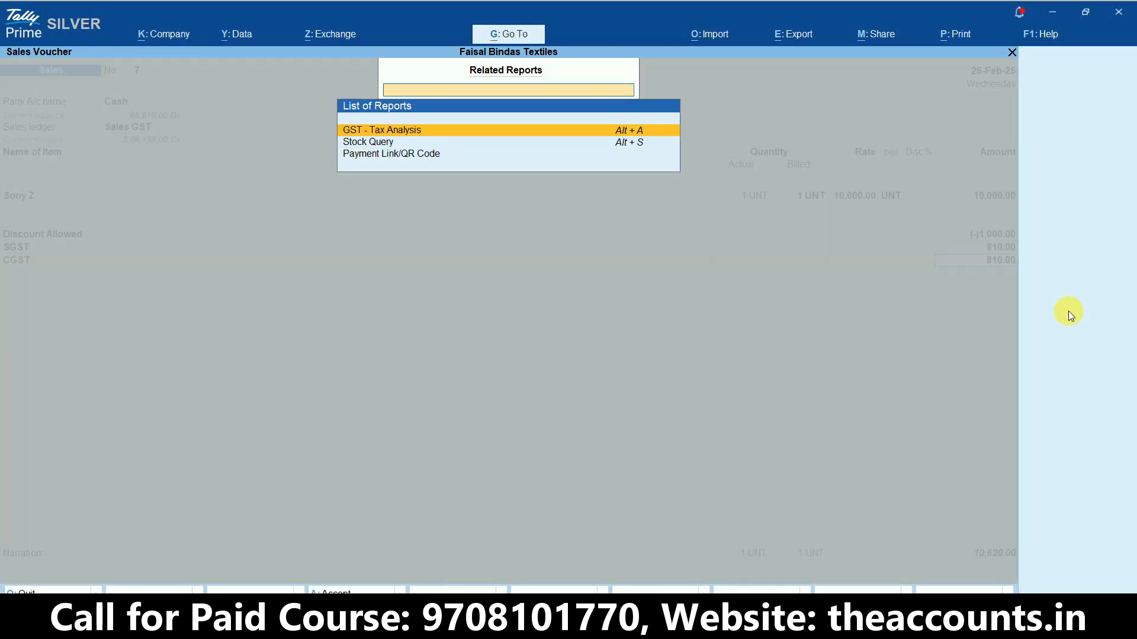
pyautogui.click(403, 130)
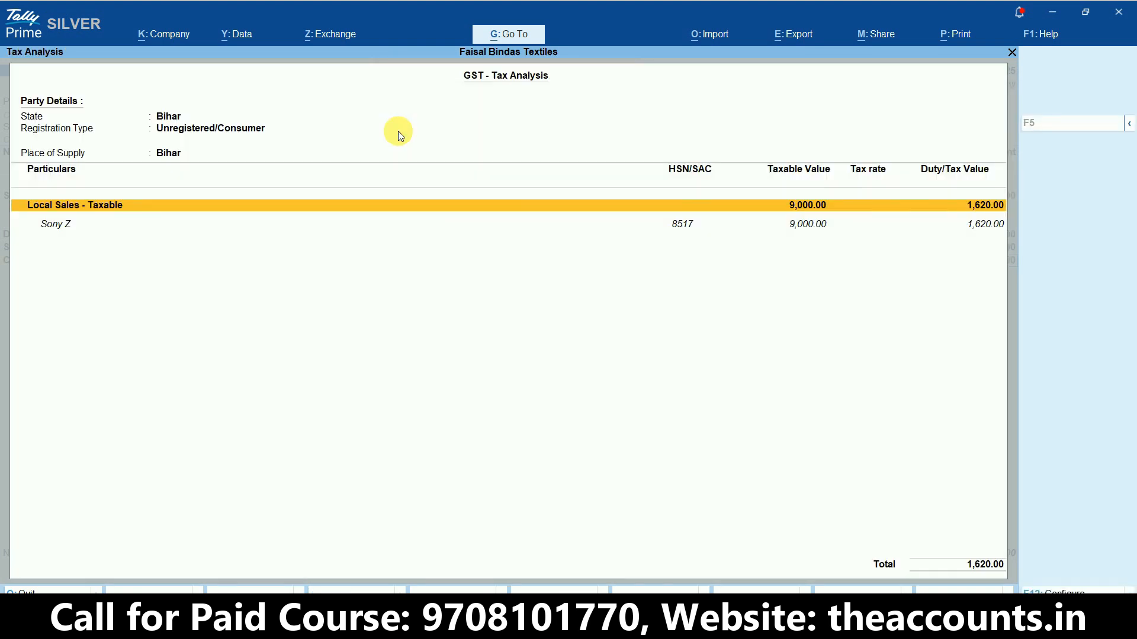
pyautogui.hotkey('alt', 'F5')
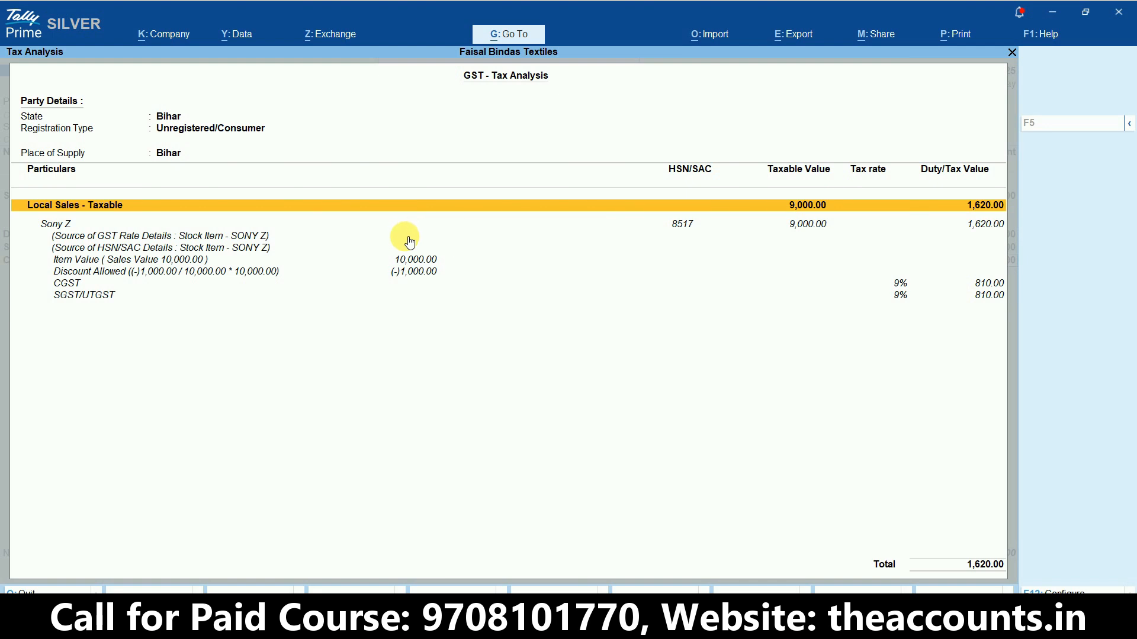
pyautogui.click(414, 261)
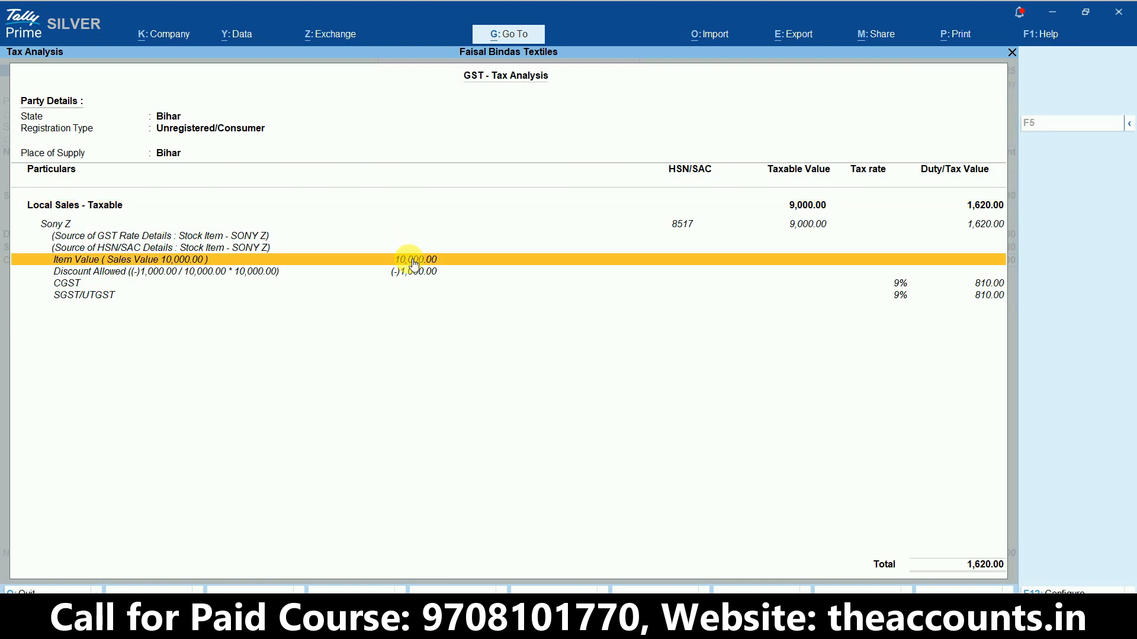
pyautogui.click(314, 274)
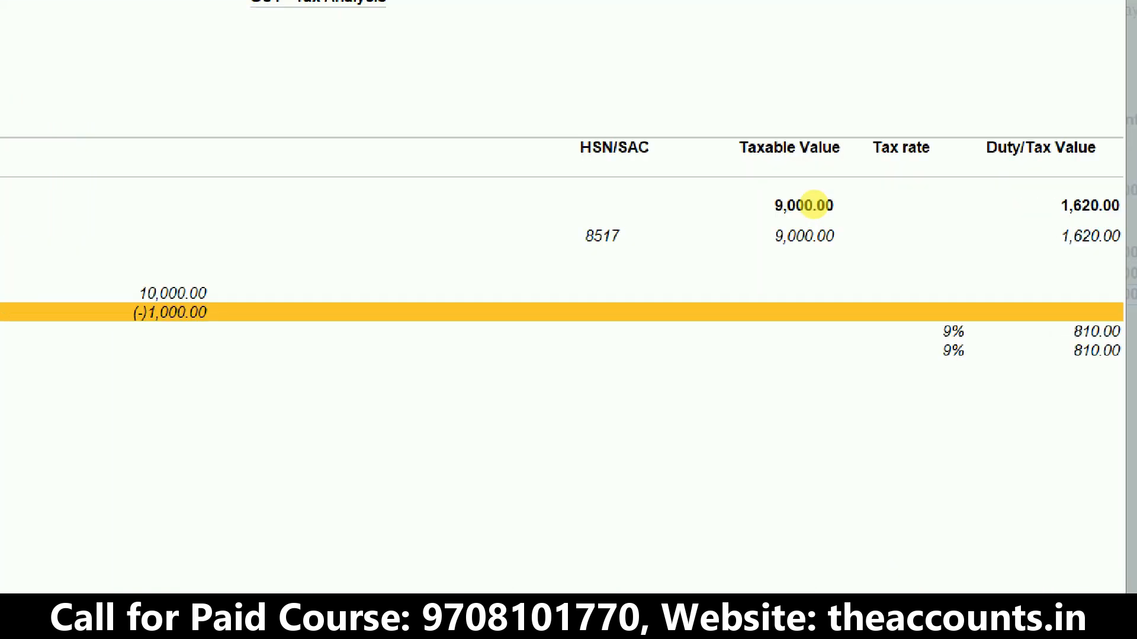
pyautogui.moveTo(899, 183)
pyautogui.mouseDown()
pyautogui.moveTo(861, 180)
pyautogui.moveTo(845, 262)
pyautogui.moveTo(858, 183)
pyautogui.mouseUp()
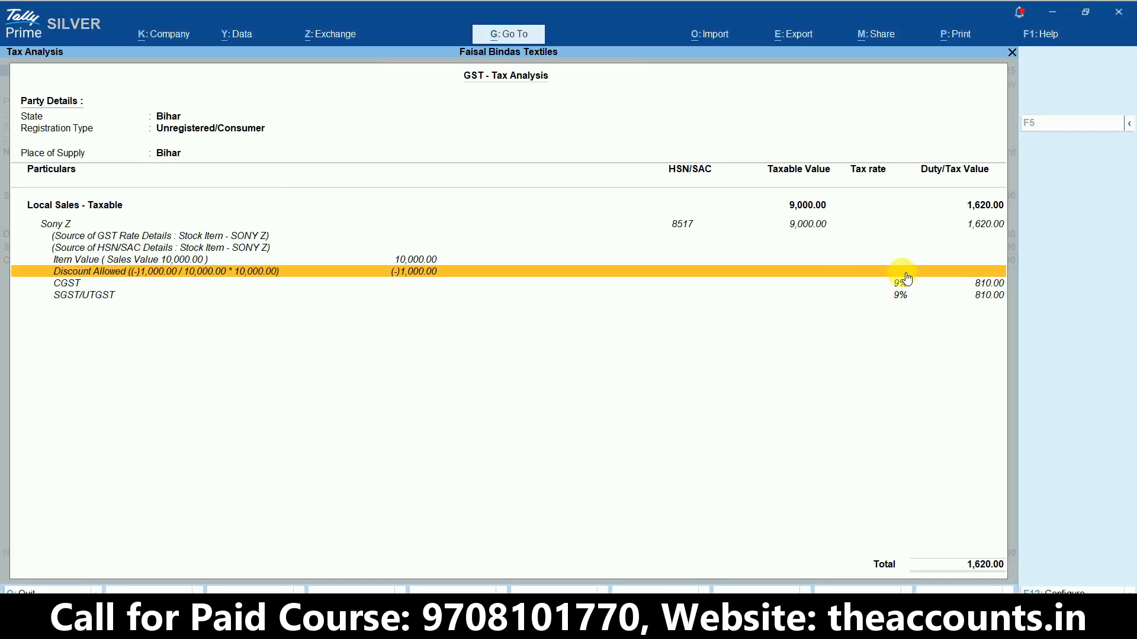
pyautogui.hotkey('ctrl', '1')
pyautogui.click(994, 237)
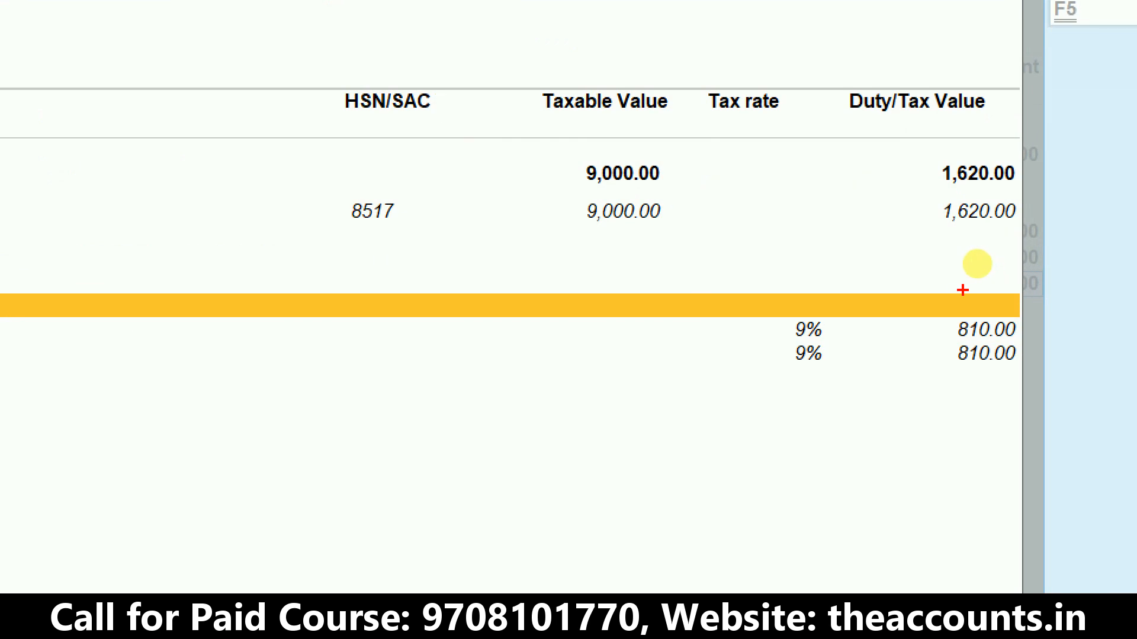
pyautogui.moveTo(994, 266); pyautogui.dragTo(917, 212)
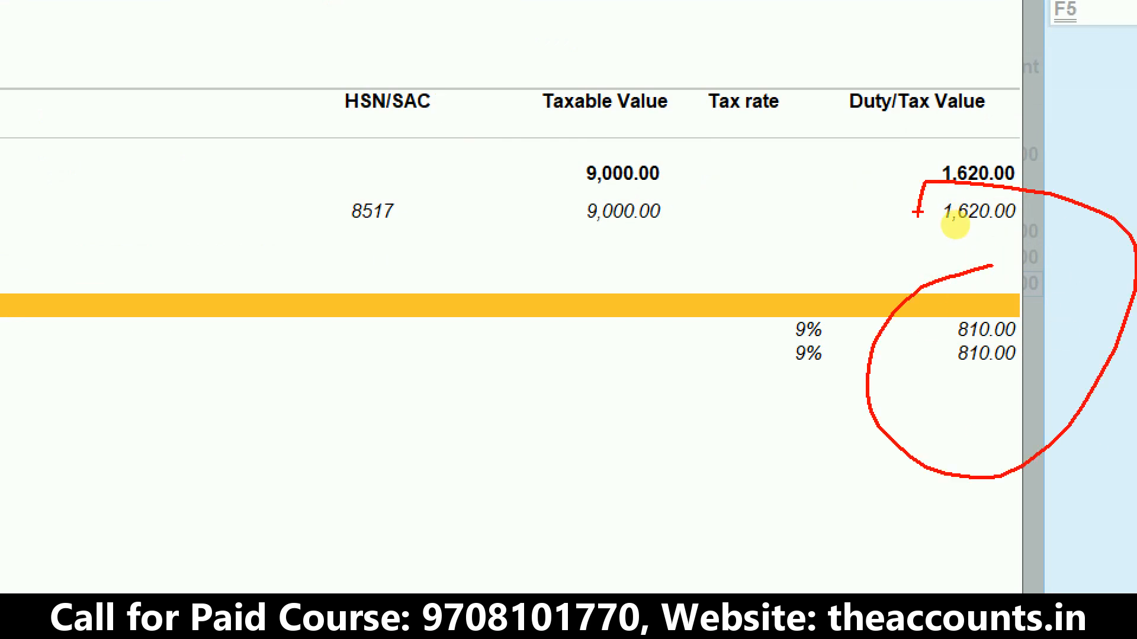
pyautogui.press('Escape')
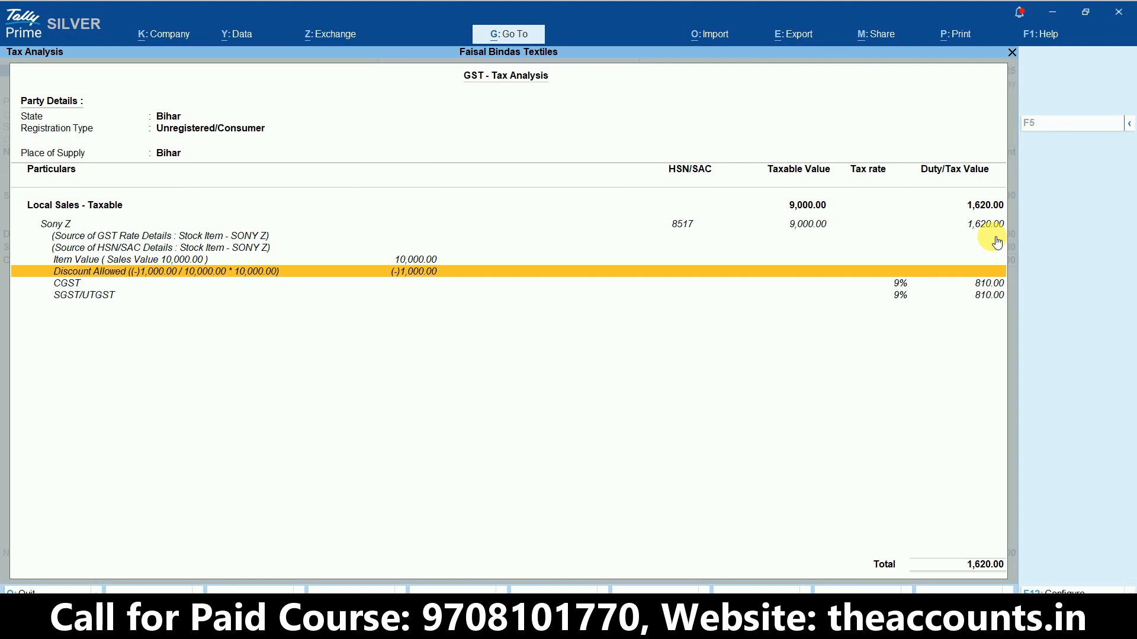
pyautogui.press('Escape')
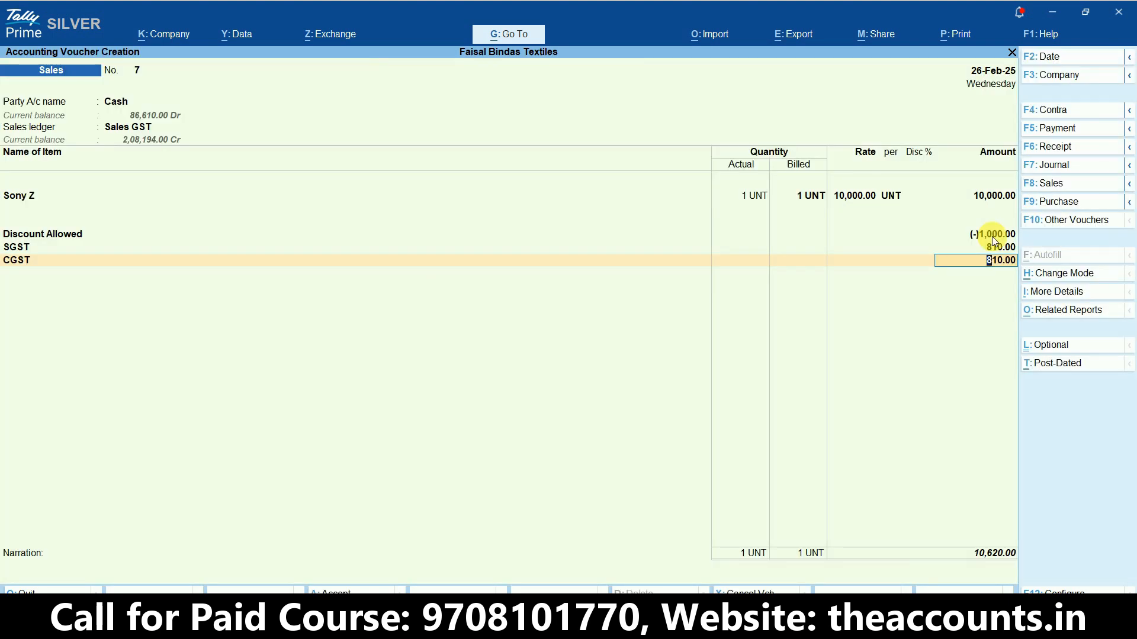
# Finish the ledger entries and save the sales voucher with the narration left blank
pyautogui.press('Return')
pyautogui.press('Return')
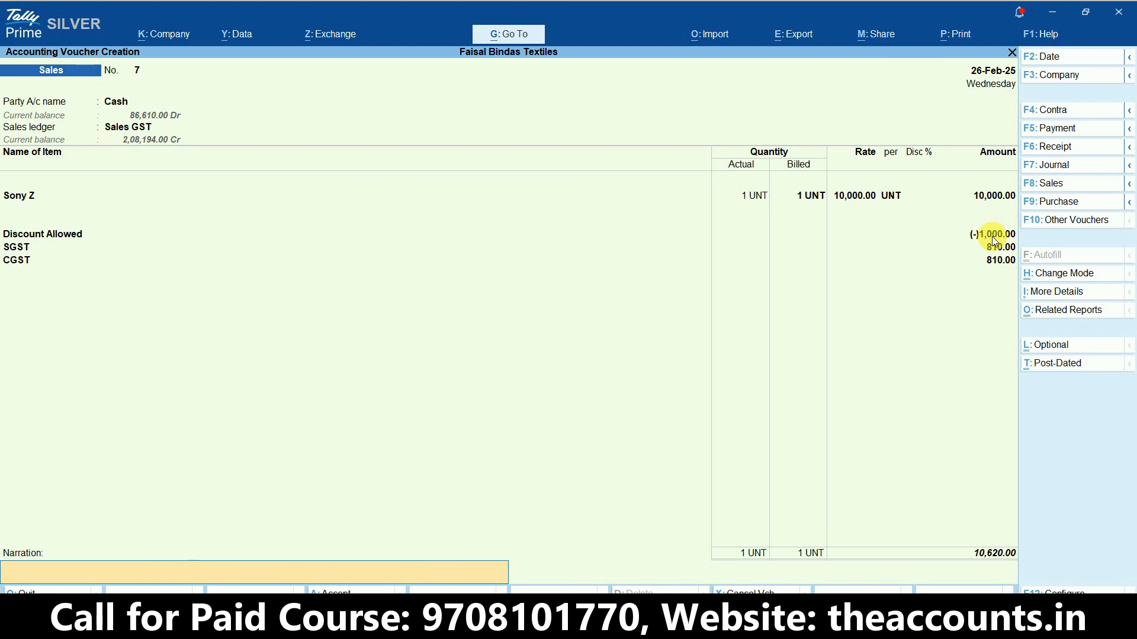
pyautogui.press('Return')
pyautogui.press('Return')
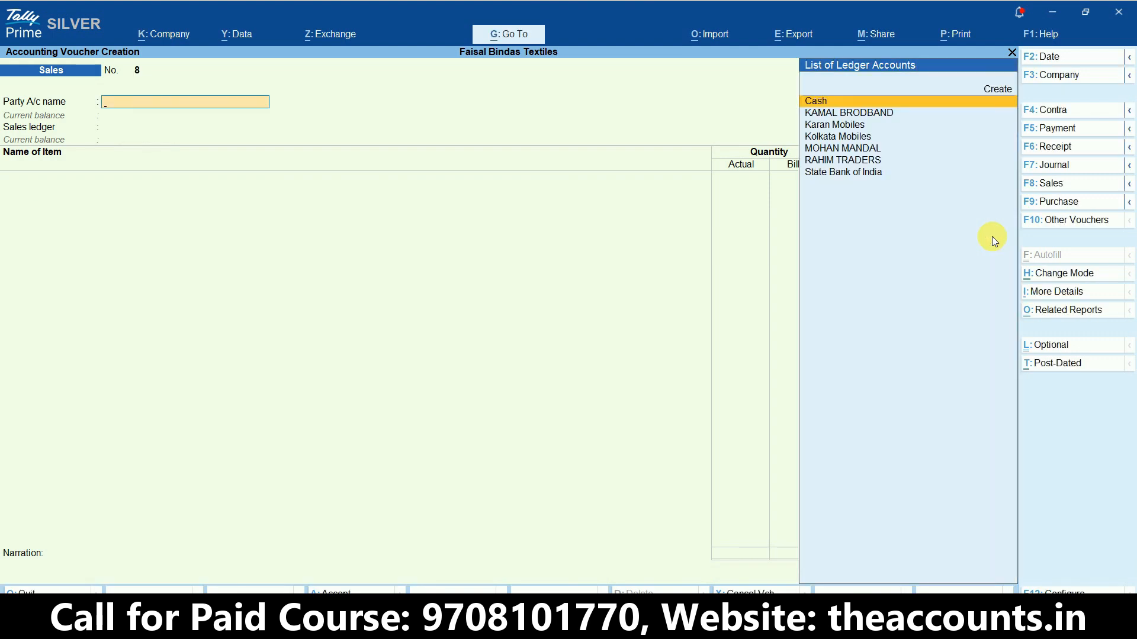
# Leave voucher creation and open the Profit & Loss A/c in detailed view
pyautogui.press('Escape')
pyautogui.press('Up')
pyautogui.press('Up')
pyautogui.press('Up')
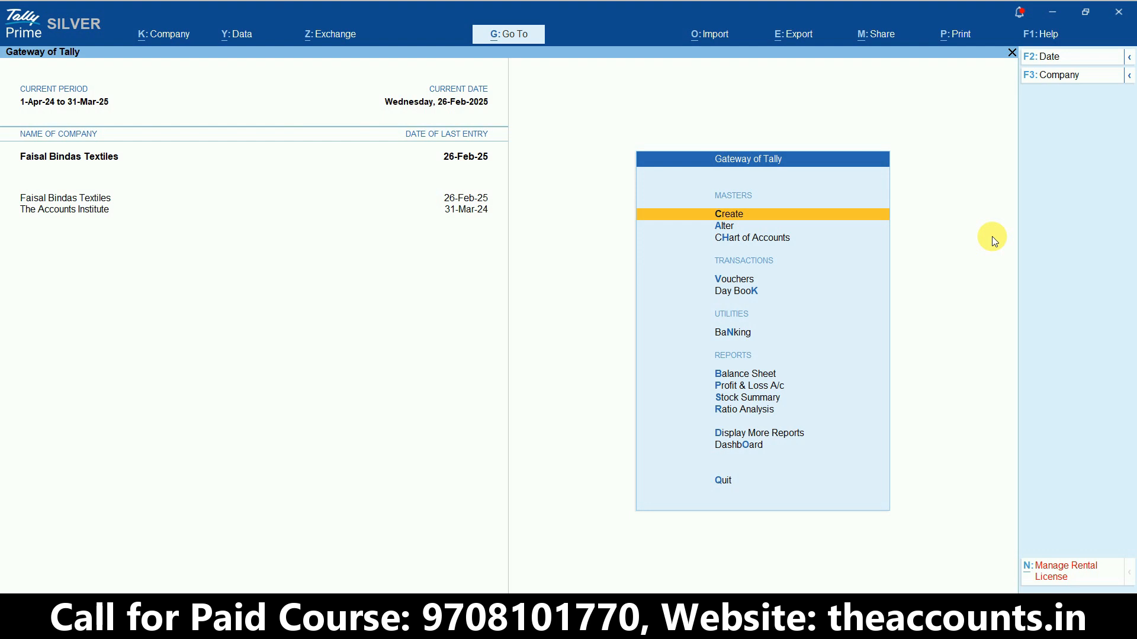
pyautogui.press('p')
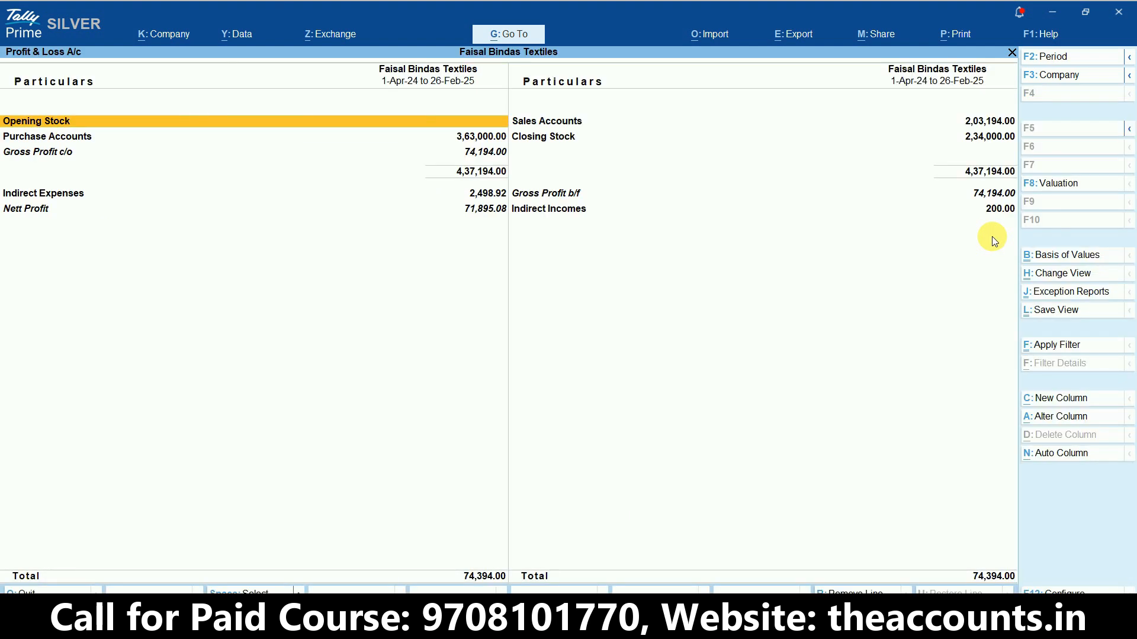
pyautogui.hotkey('alt', 'F5')
# Examine the Discount Allowed entry under Indirect Expenses in the Profit & Loss A/c
pyautogui.press('Down')
pyautogui.press('Down')
pyautogui.press('Down')
pyautogui.press('Down')
pyautogui.press('Down')
pyautogui.press('Down')
pyautogui.press('Down')
pyautogui.press('Down')
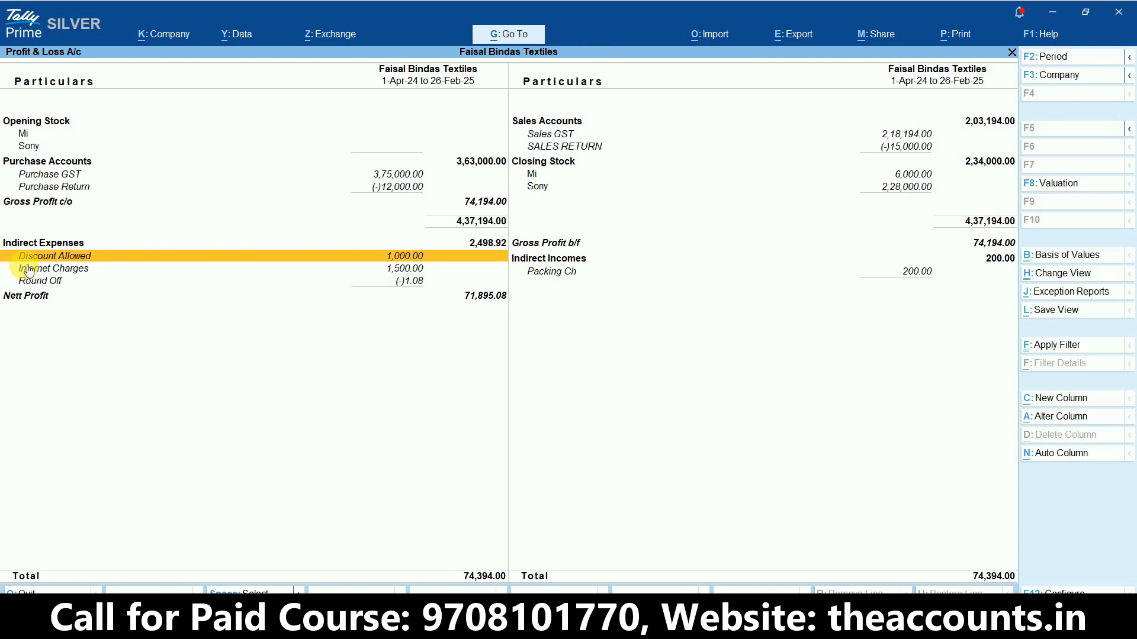
pyautogui.press('ctrl')
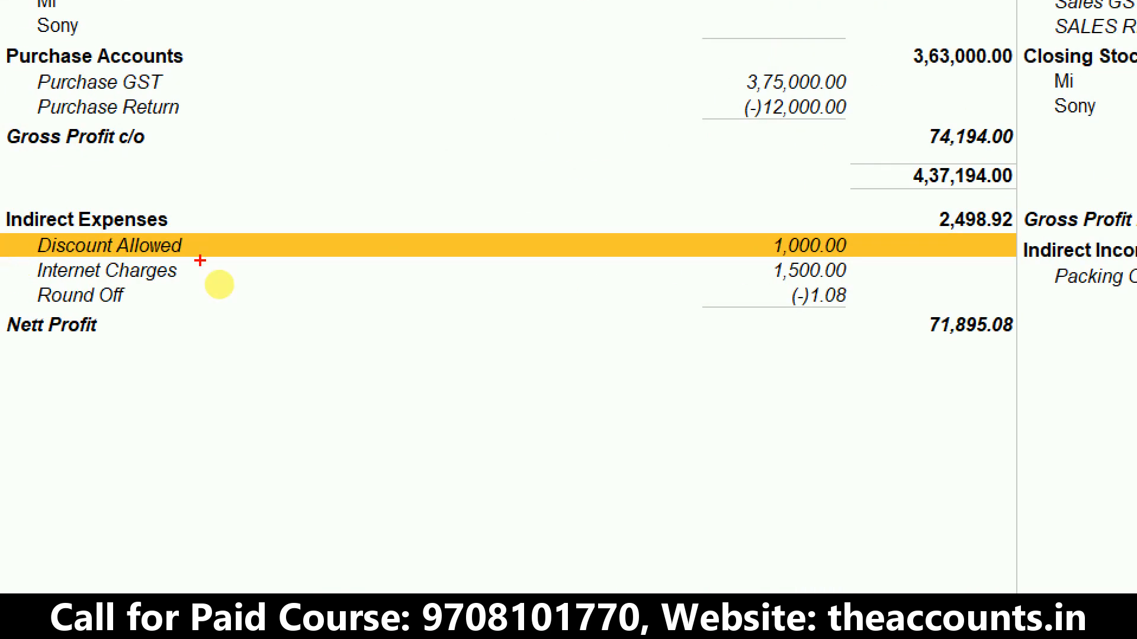
pyautogui.moveTo(760, 230)
pyautogui.mouseDown()
pyautogui.moveTo(869, 173)
pyautogui.moveTo(768, 225)
pyautogui.mouseUp()
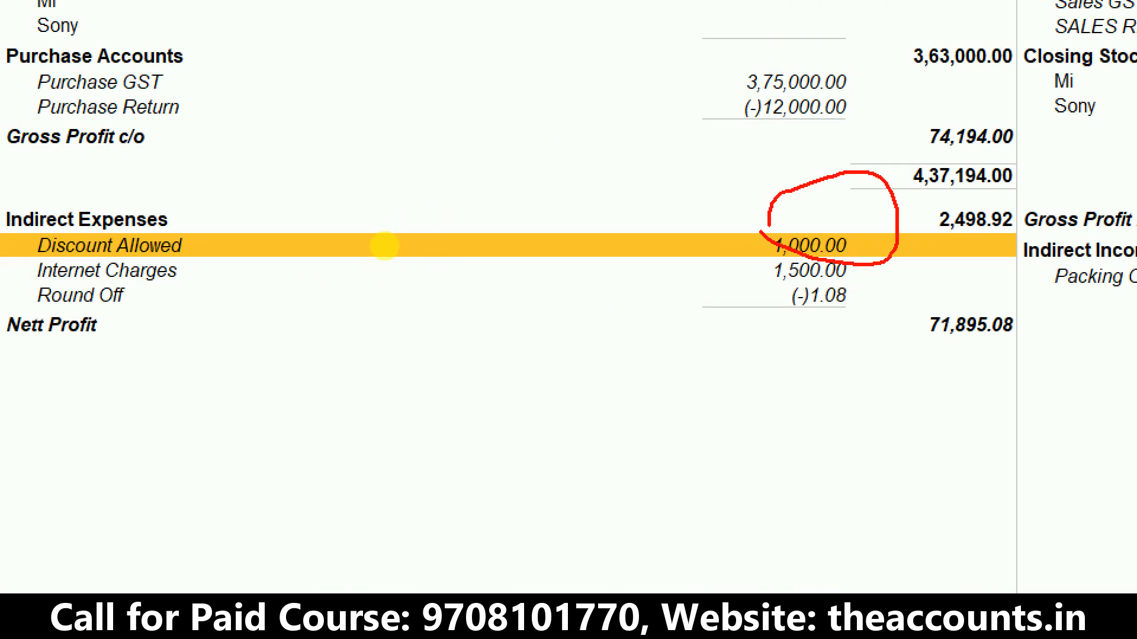
pyautogui.press('Escape')
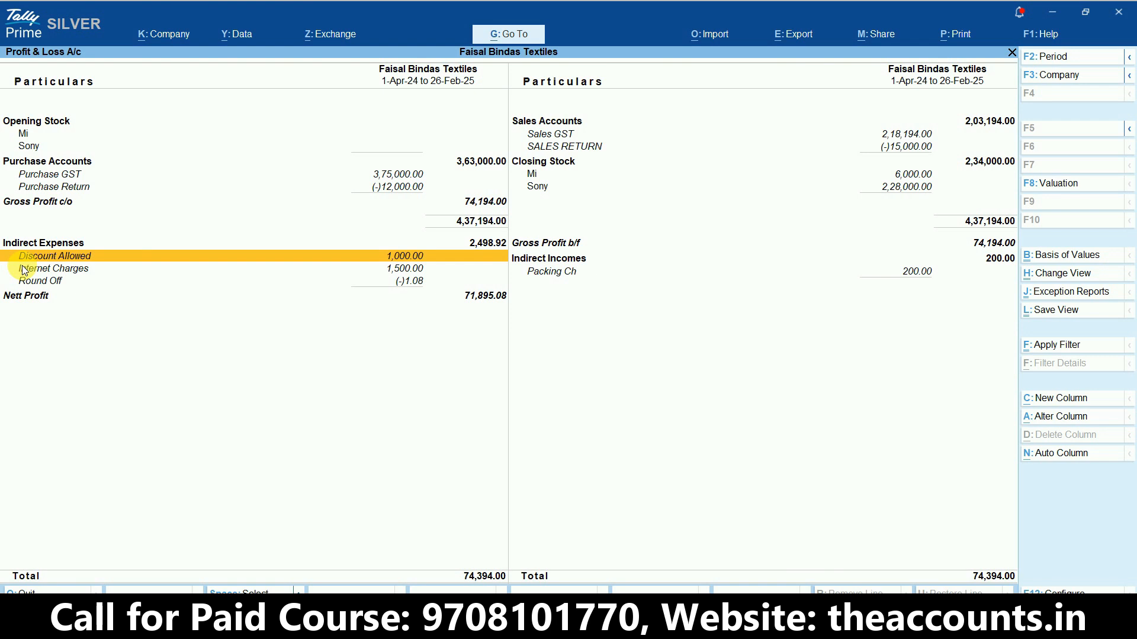
# Drill down from Discount Allowed to the Sony Z sales voucher no. 7
pyautogui.press('Return')
pyautogui.press('Return')
pyautogui.press('Return')
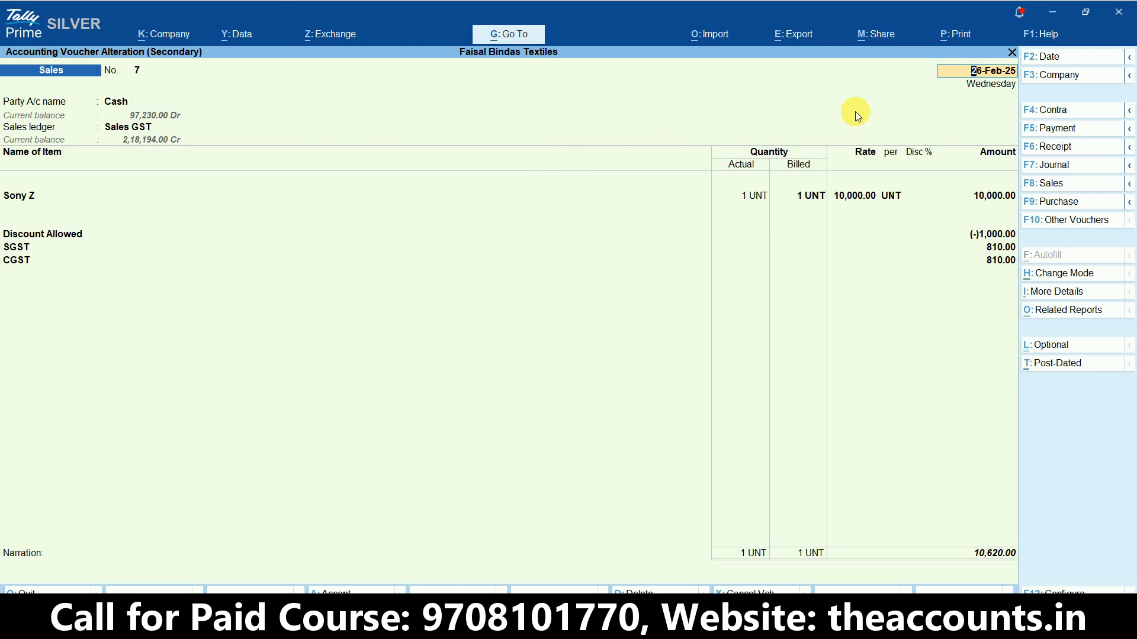
# Open an enlarged print preview of the current sales voucher's Tax Invoice
pyautogui.click(957, 36)
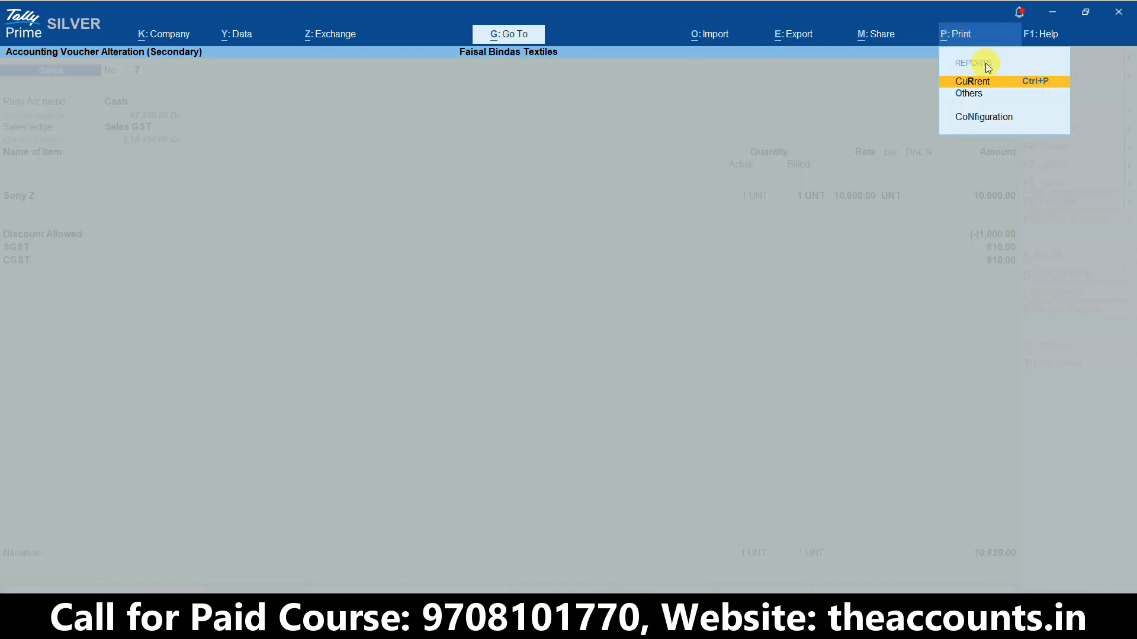
pyautogui.click(1002, 86)
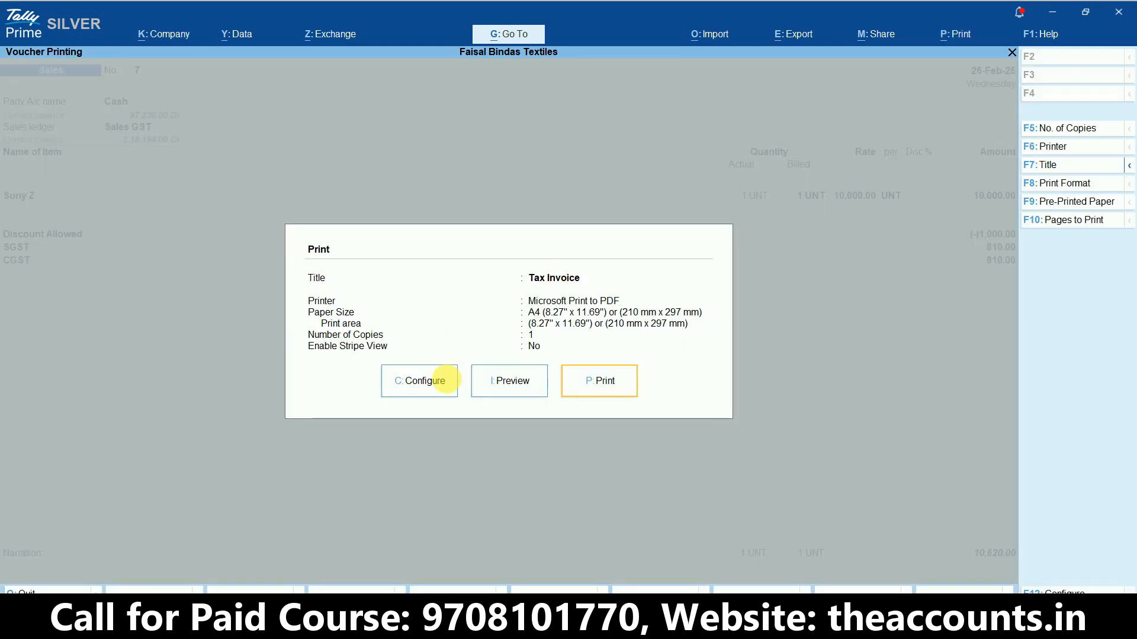
pyautogui.click(506, 384)
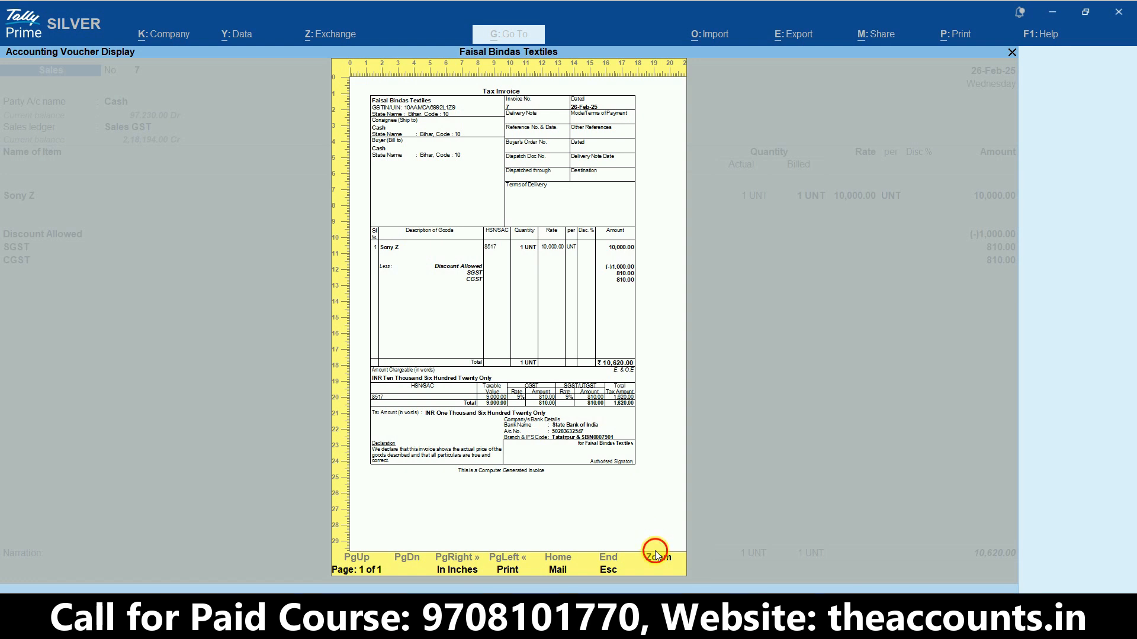
pyautogui.click(655, 555)
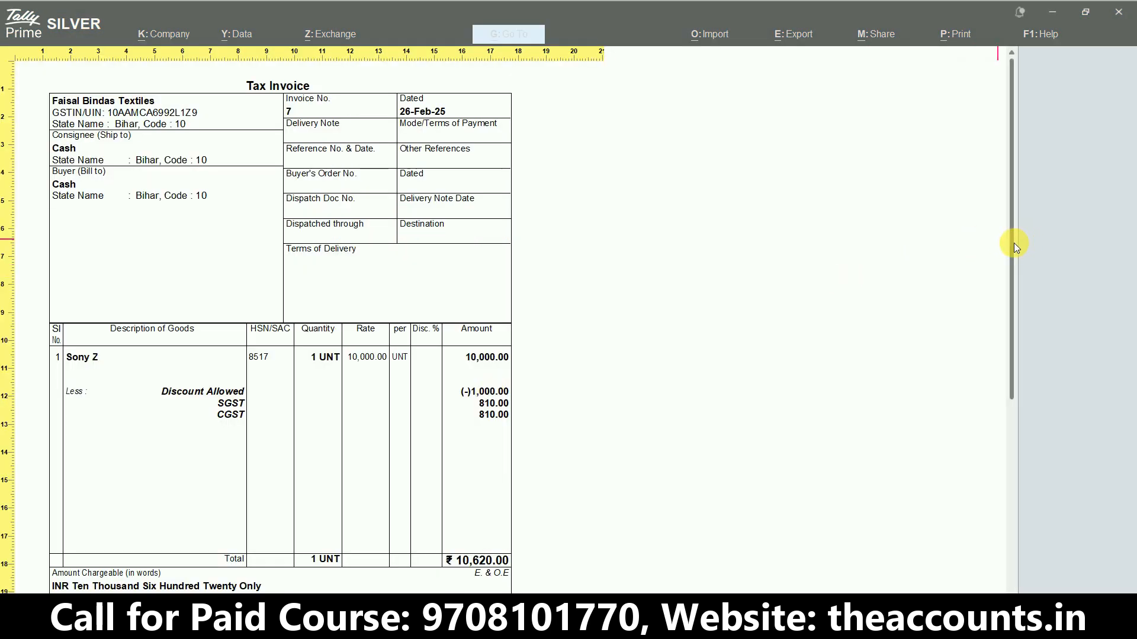
# Examine the taxable value and the CGST and SGST breakdown on the invoice, and close the preview
pyautogui.moveTo(1013, 243); pyautogui.dragTo(997, 386)
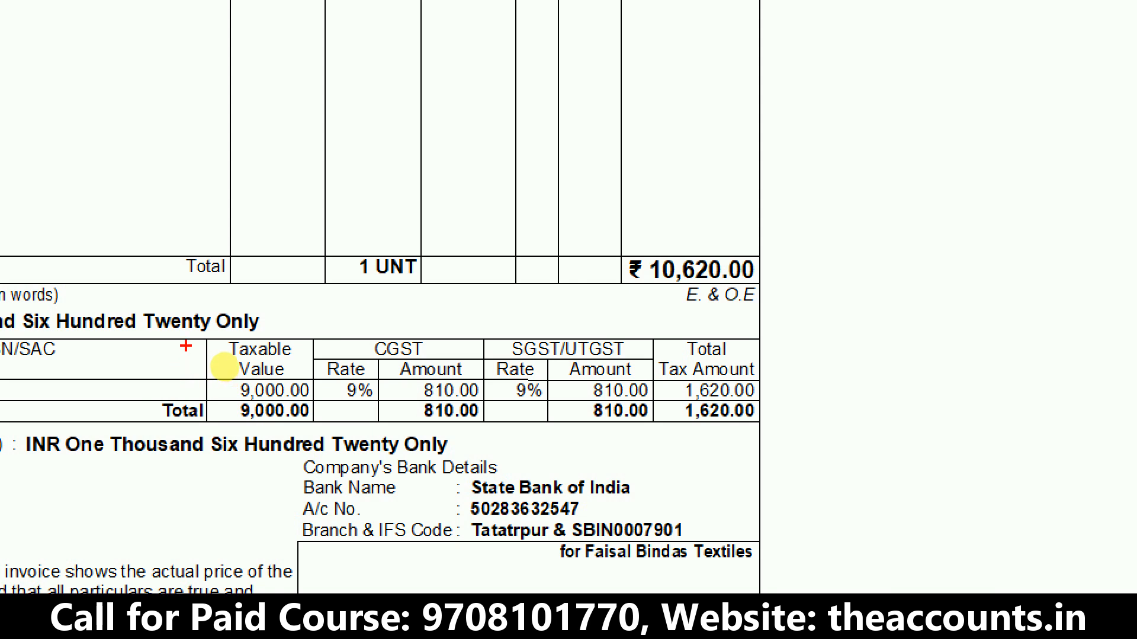
pyautogui.moveTo(185, 340)
pyautogui.mouseDown()
pyautogui.moveTo(309, 401)
pyautogui.moveTo(578, 425)
pyautogui.moveTo(696, 422)
pyautogui.mouseUp()
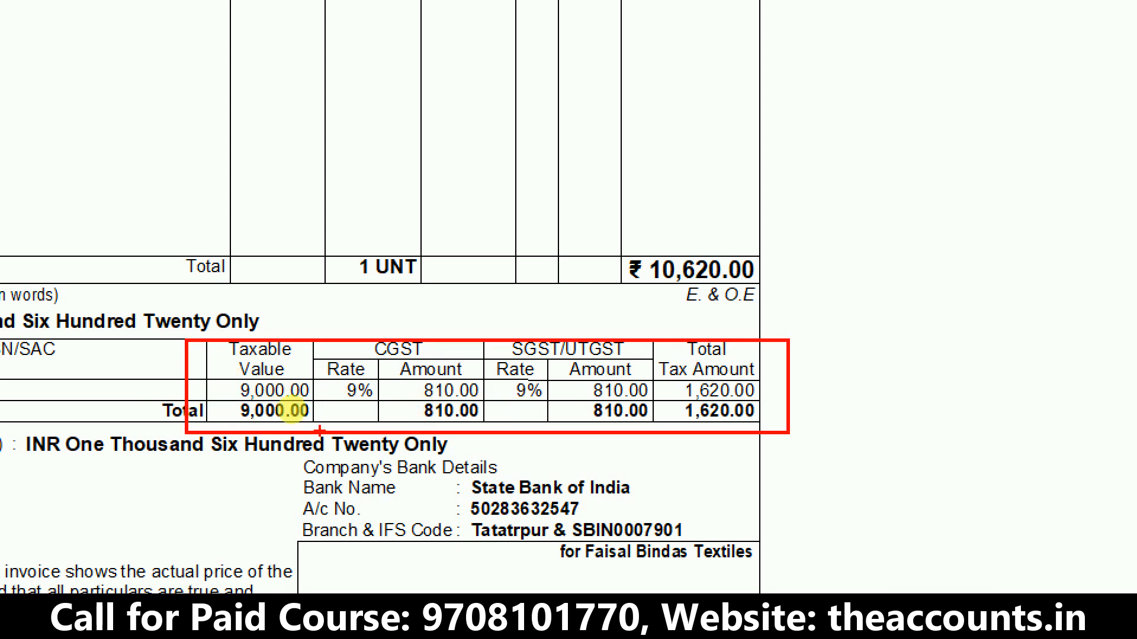
pyautogui.moveTo(245, 363)
pyautogui.mouseDown()
pyautogui.moveTo(324, 441)
pyautogui.moveTo(211, 347)
pyautogui.mouseUp()
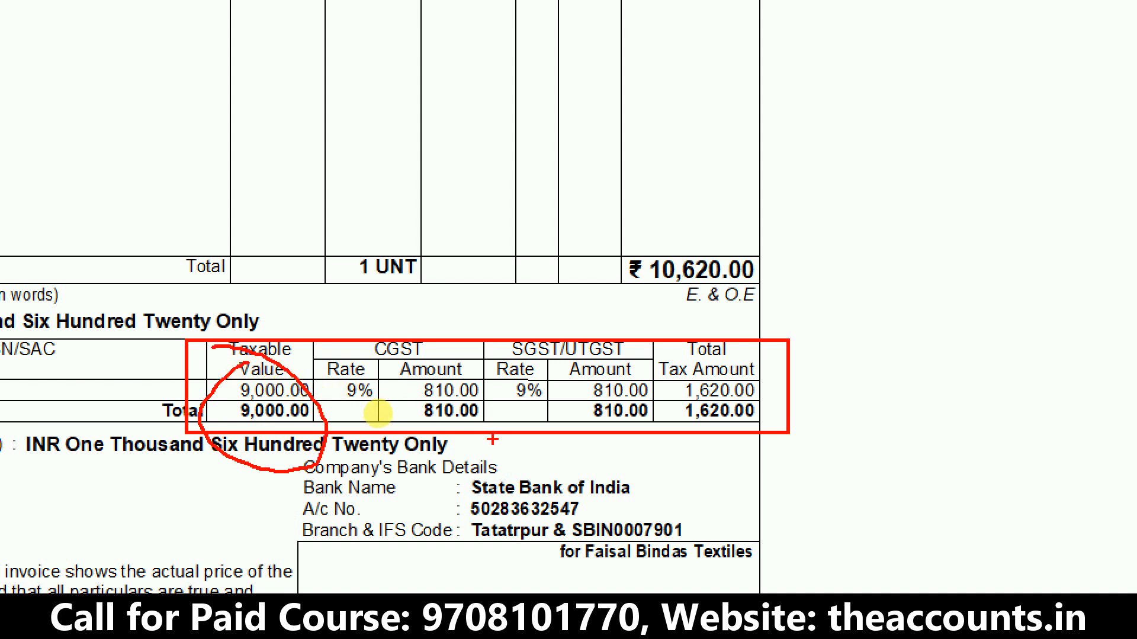
pyautogui.press('Escape')
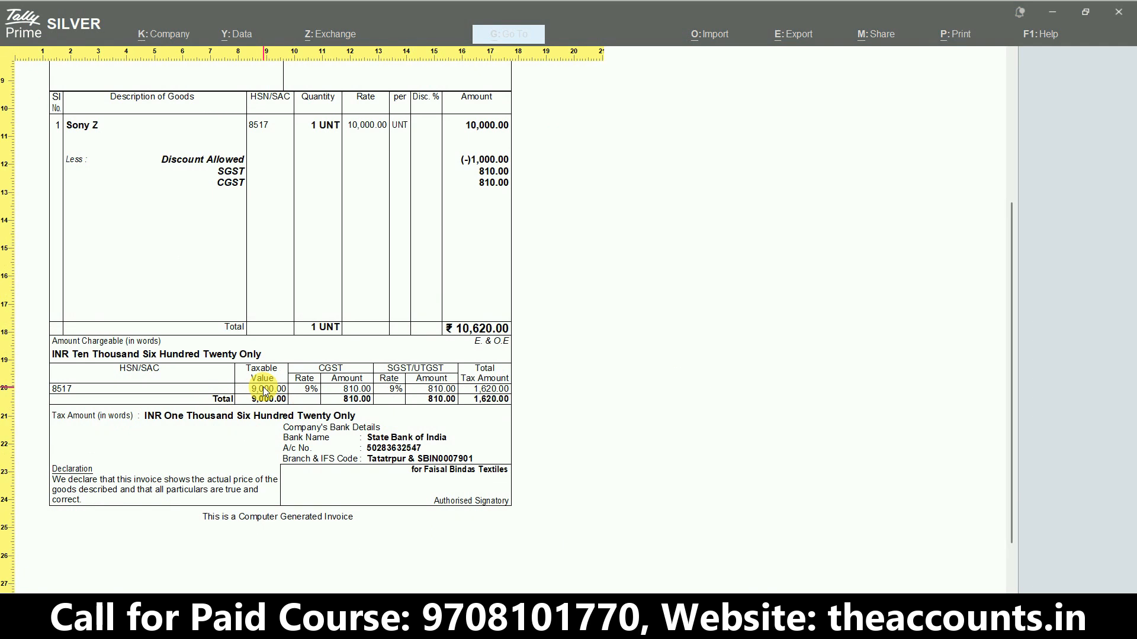
pyautogui.press('Escape')
pyautogui.press('Escape')
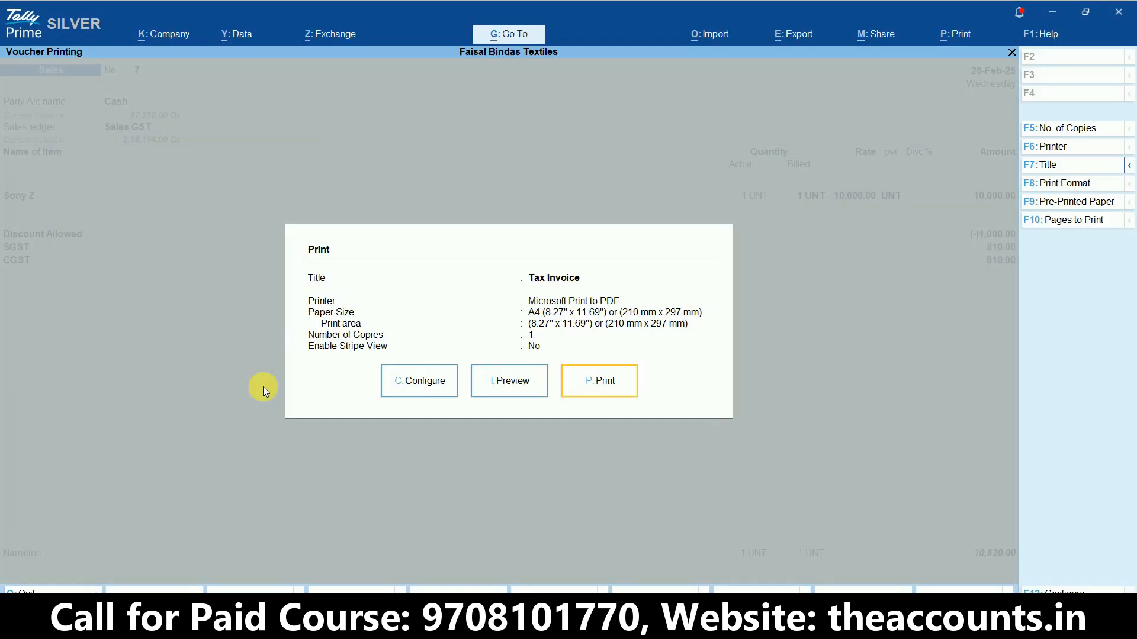